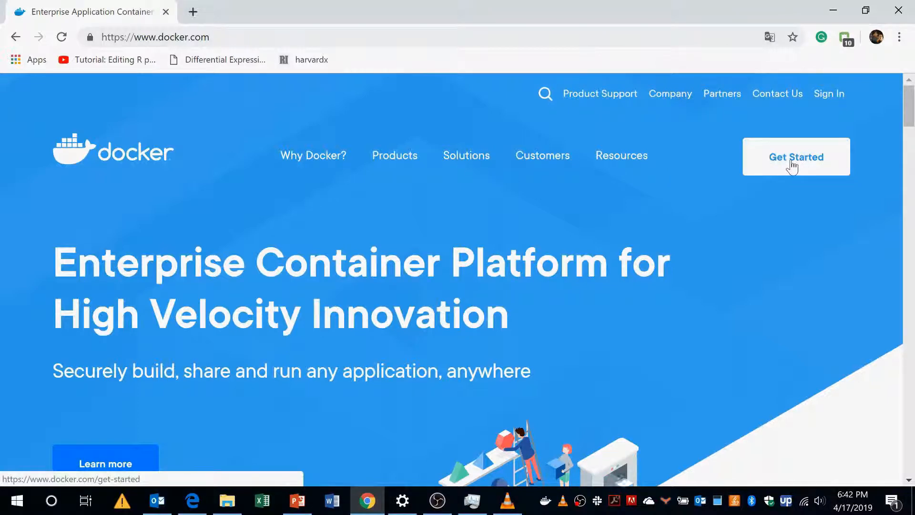
- Open the Docker Desktop for Windows download page from Docker's Get Started page
click(792, 165)
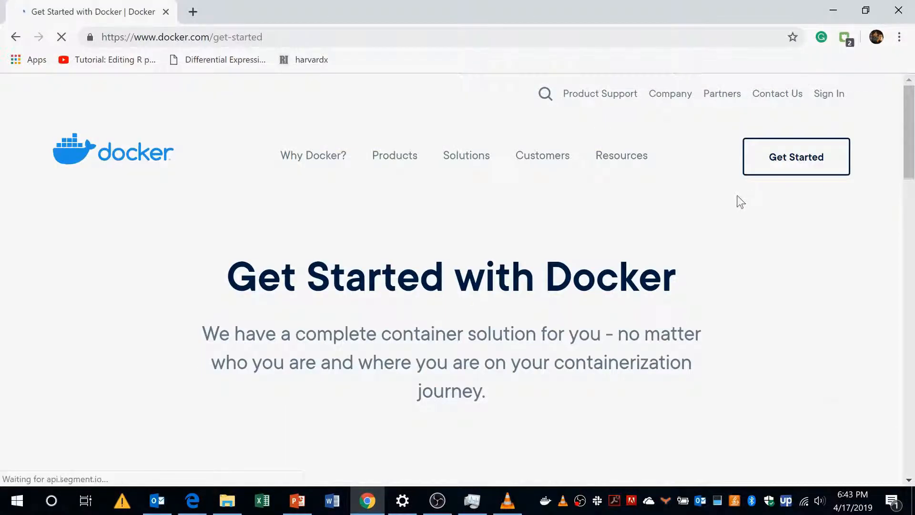
scroll(740, 202, down, 12)
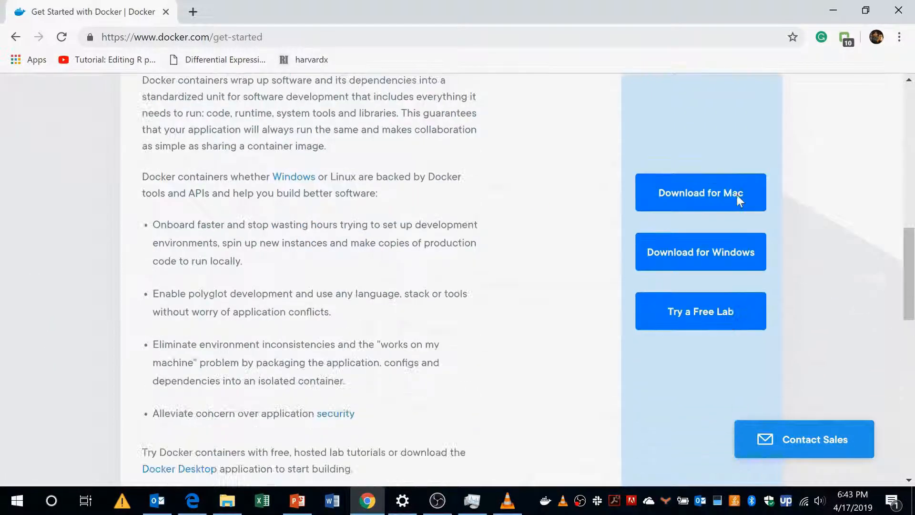
scroll(737, 195, down, 2)
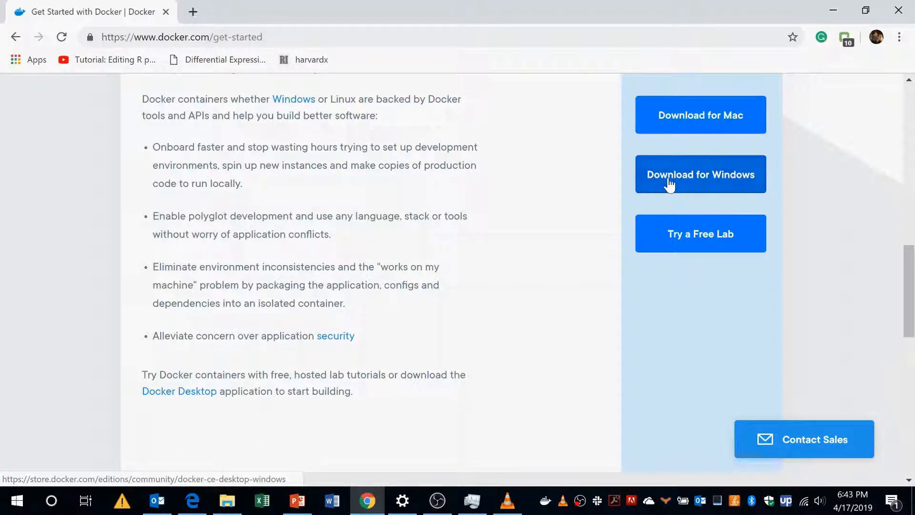
click(726, 185)
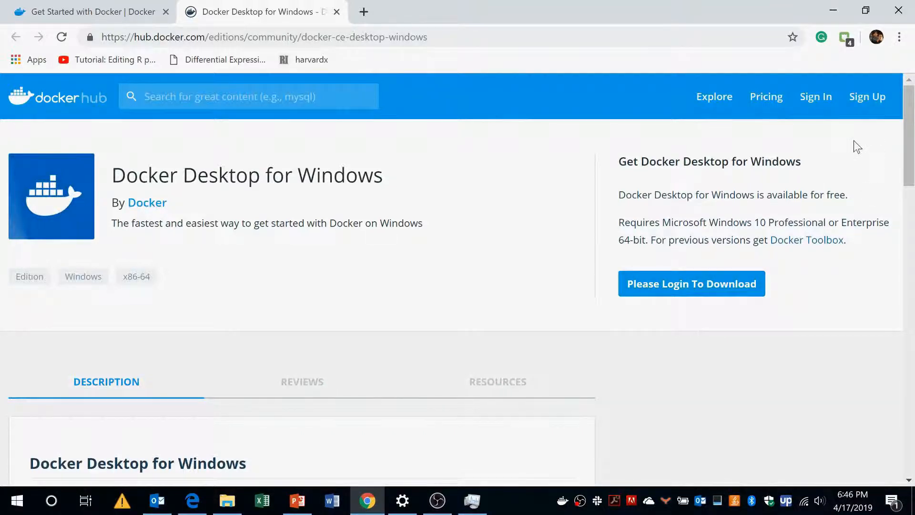
- Sign in to Docker Hub with the saved Docker ID and download Docker Desktop for Windows
click(865, 97)
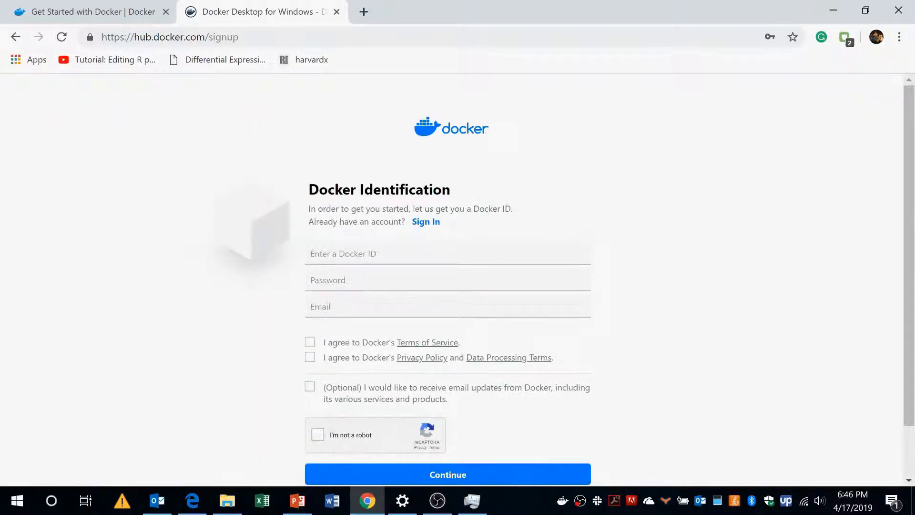
key(alt+Left)
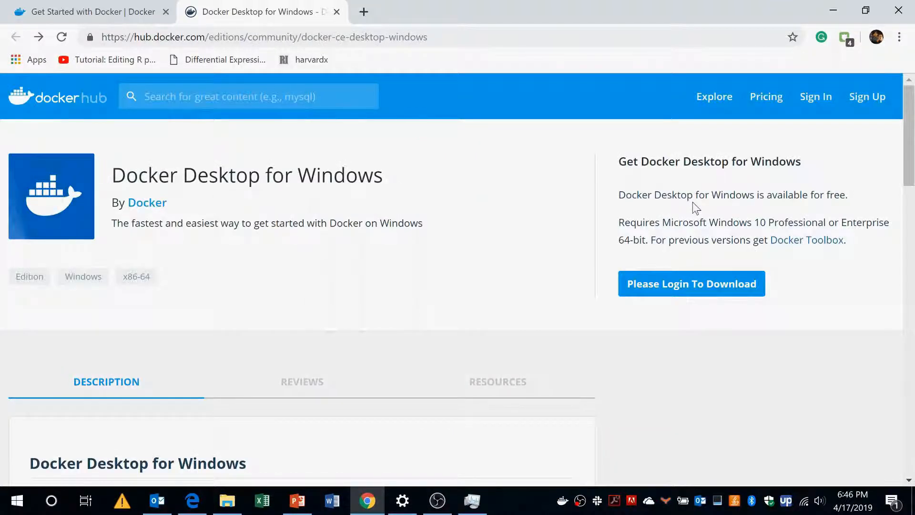
click(686, 294)
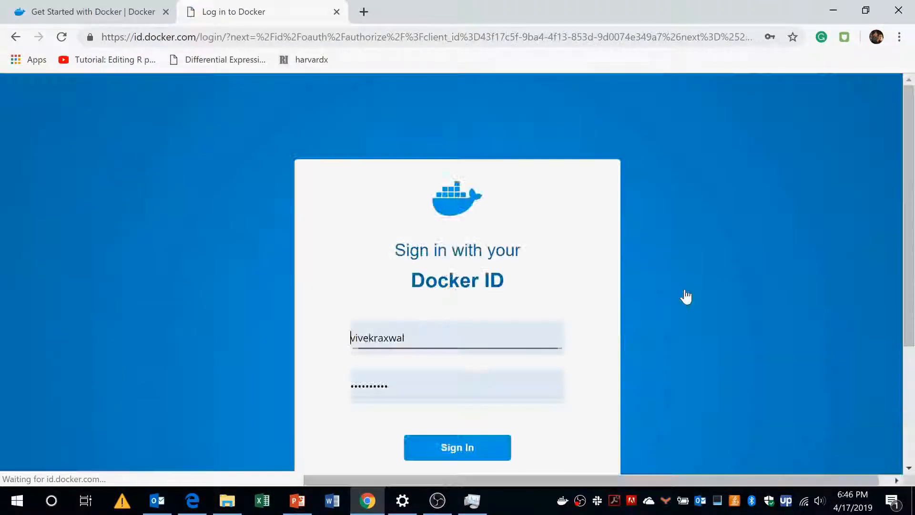
scroll(558, 271, down, 3)
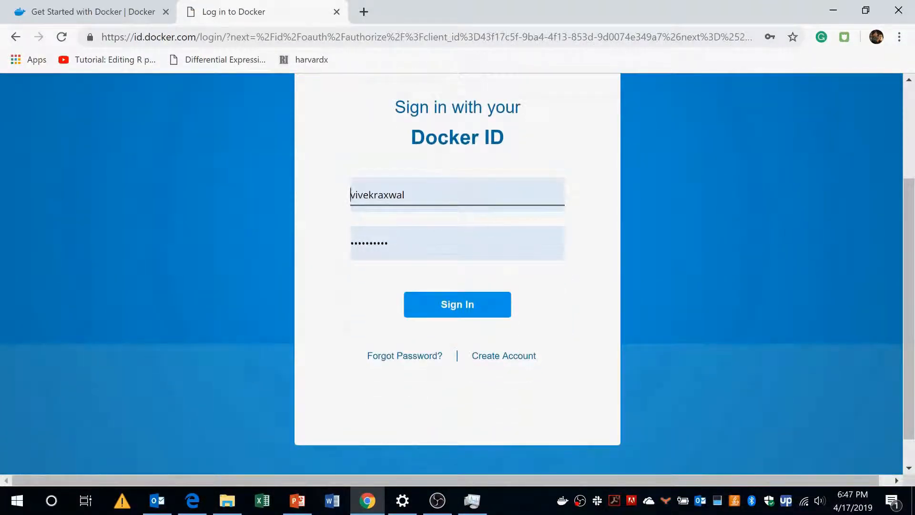
click(458, 314)
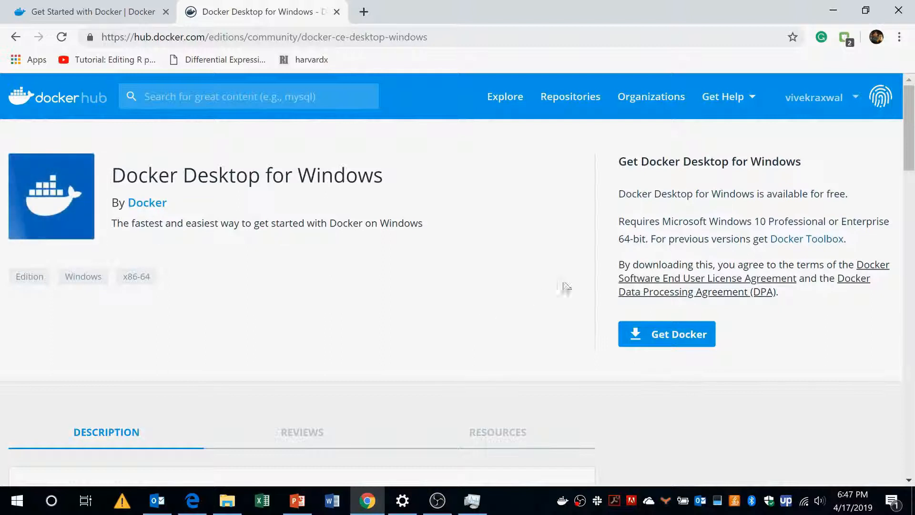
click(671, 339)
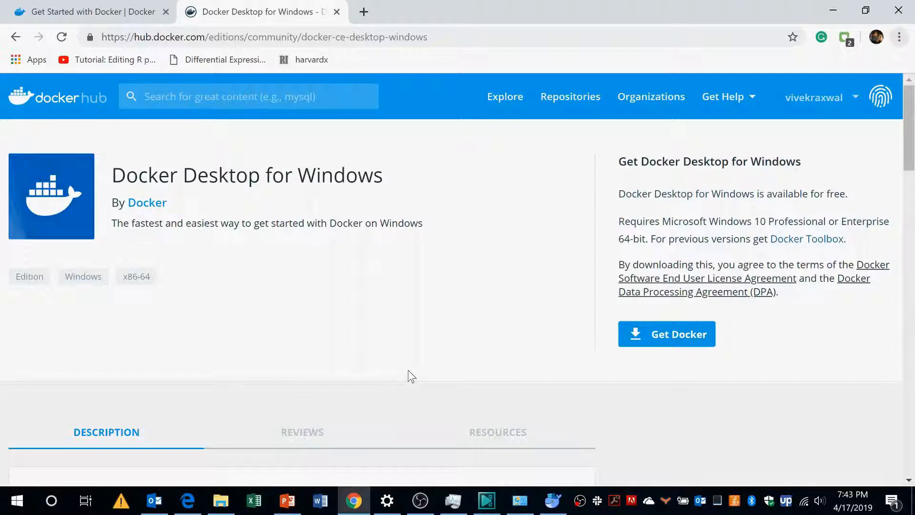
- Run Docker for Windows Installer from the Downloads folder with a desktop shortcut and Linux containers, and close the finished installer
click(224, 502)
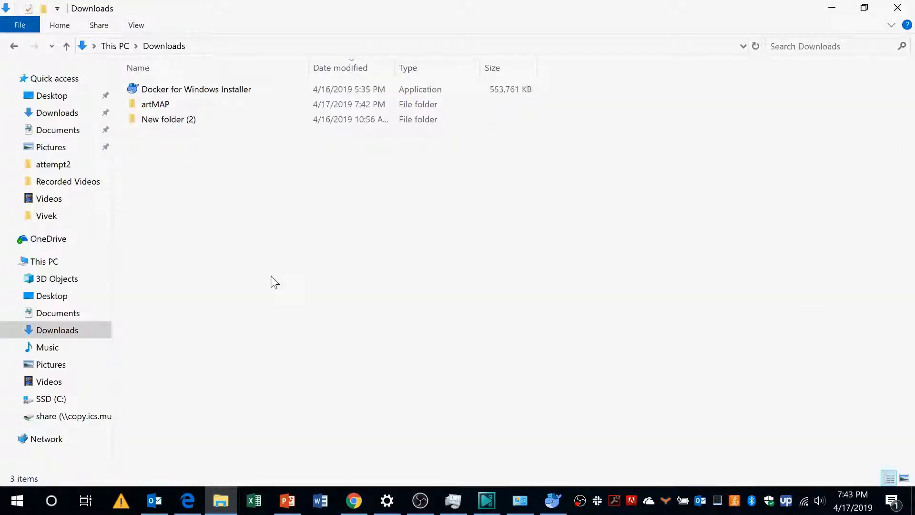
click(210, 95)
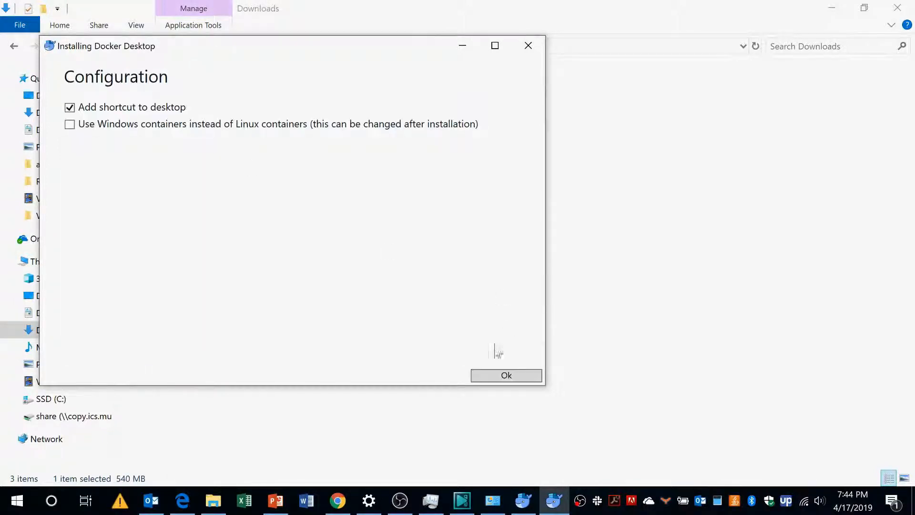
click(495, 378)
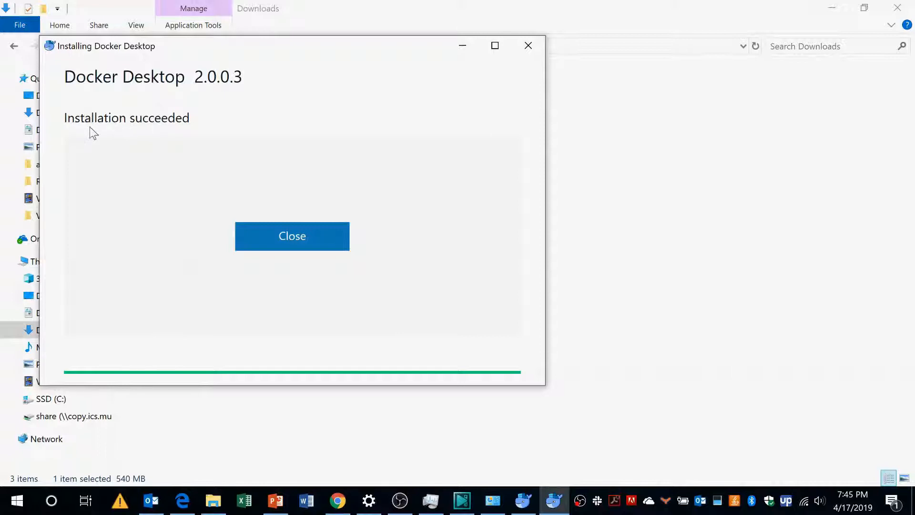
click(287, 249)
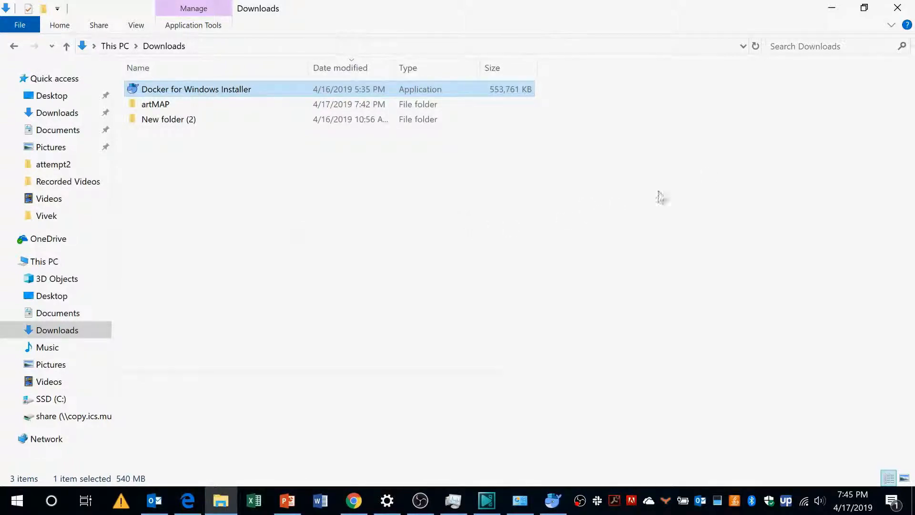
- Minimize all open windows to reach the desktop and launch Docker Desktop from its shortcut
click(832, 8)
click(833, 10)
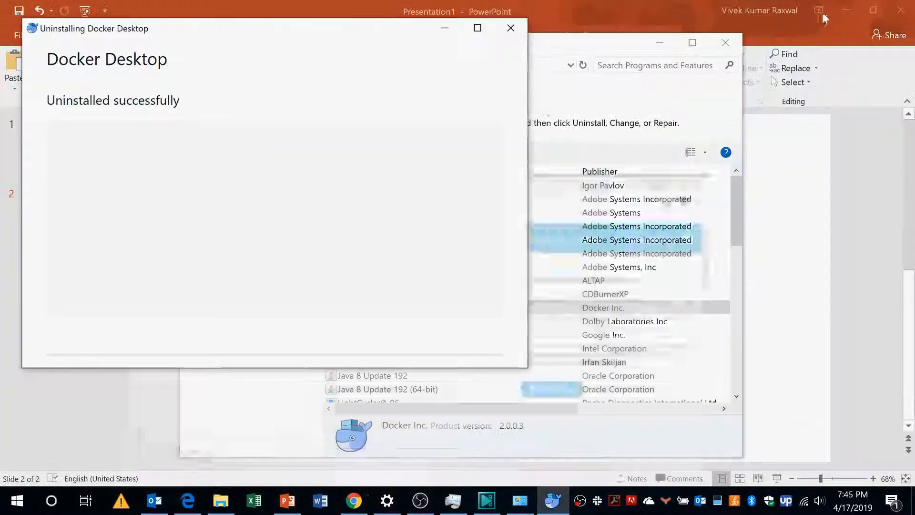
click(445, 32)
click(659, 43)
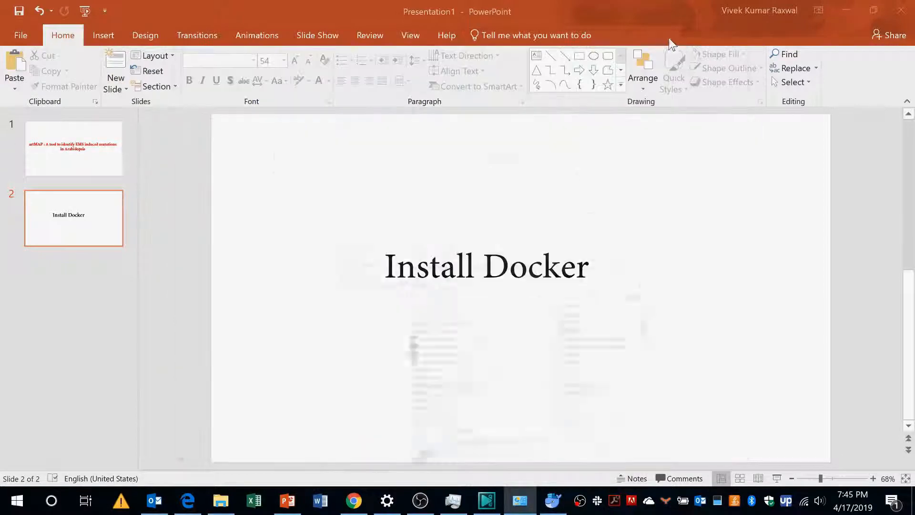
click(846, 11)
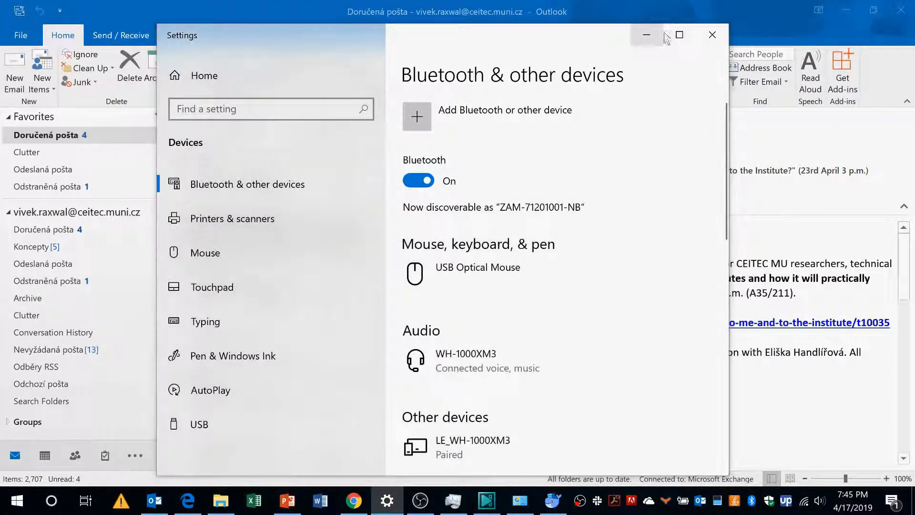
click(646, 35)
click(843, 9)
click(833, 10)
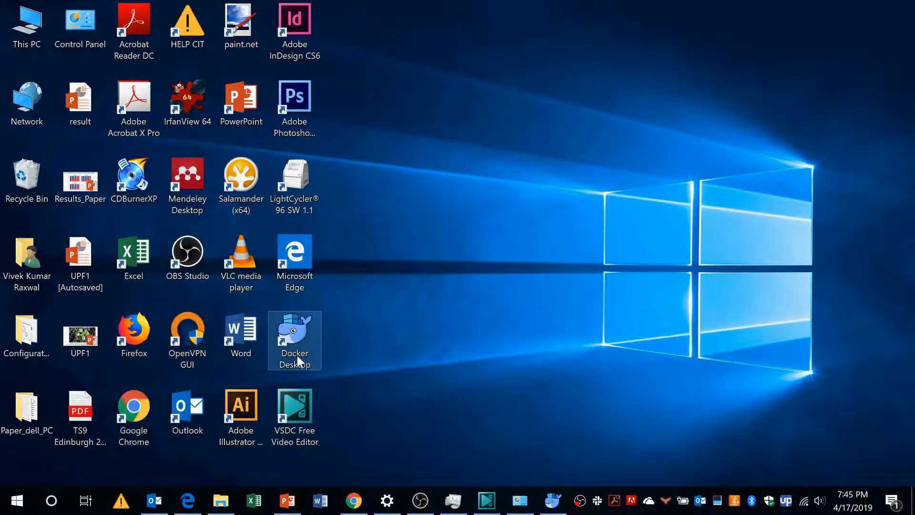
double_click(300, 336)
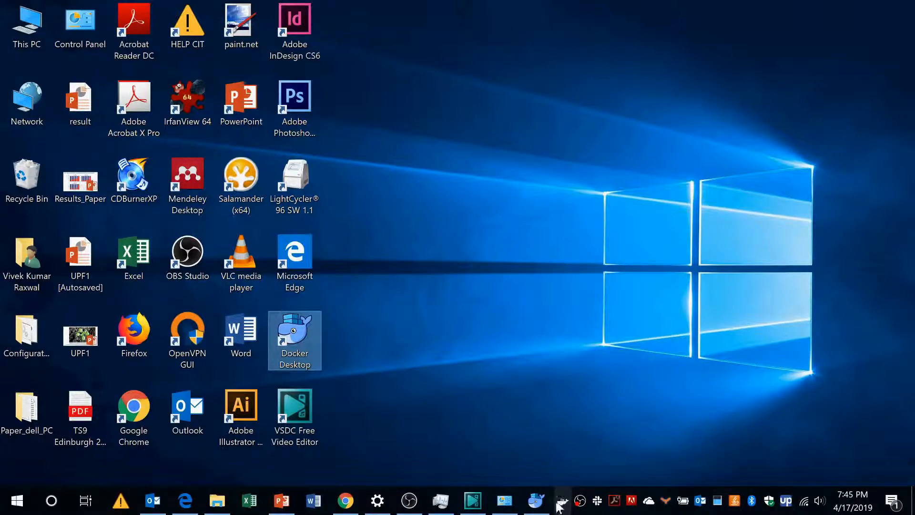
- Share the C drive with containers in the Docker Desktop settings, apply the change and close the settings
mouse_move(561, 501)
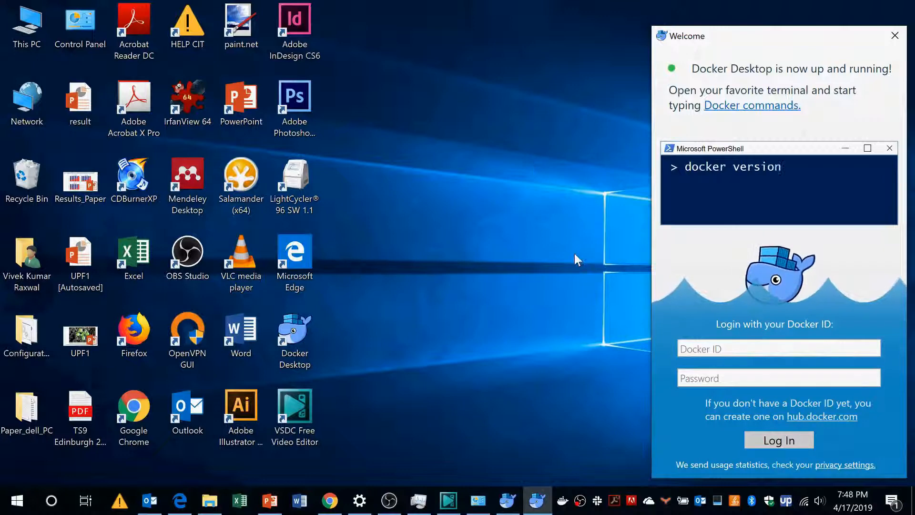
click(563, 504)
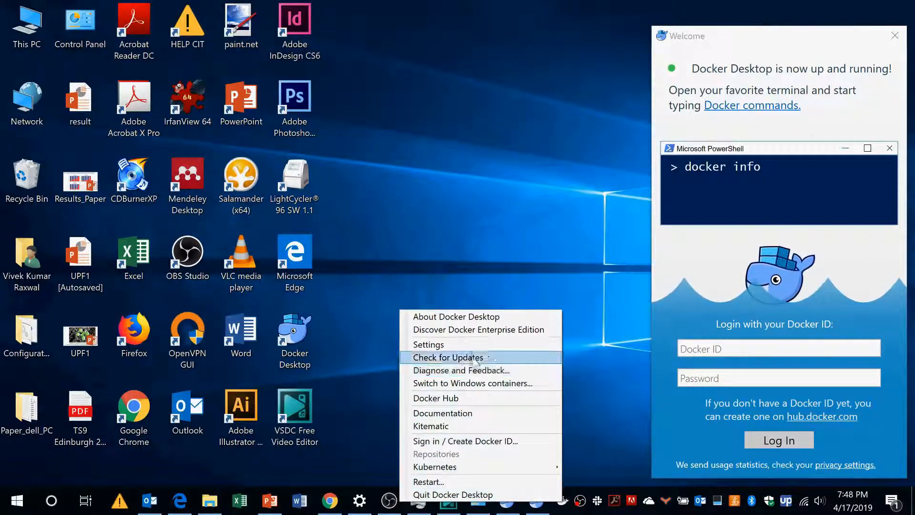
click(458, 347)
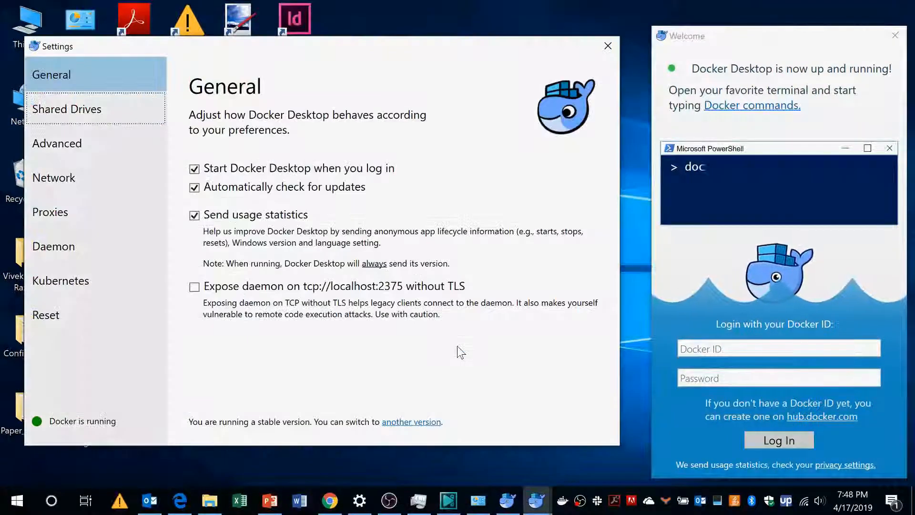
click(52, 109)
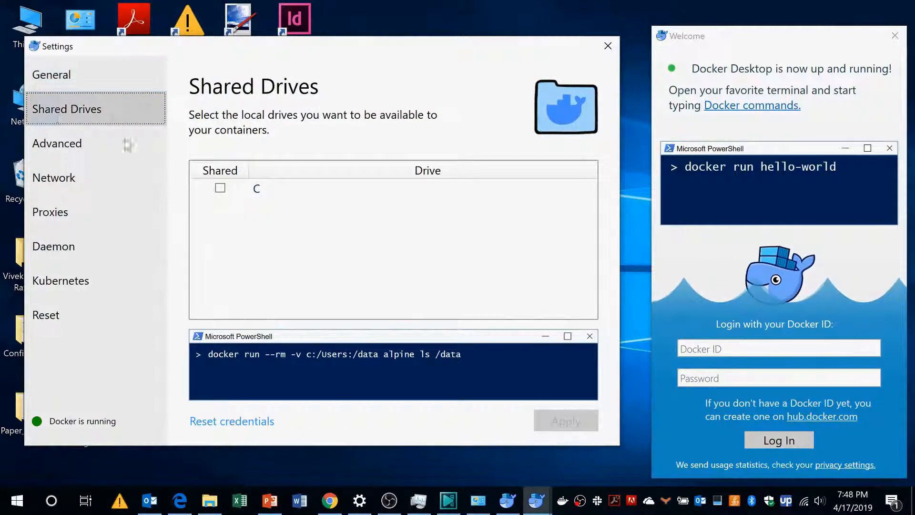
click(220, 188)
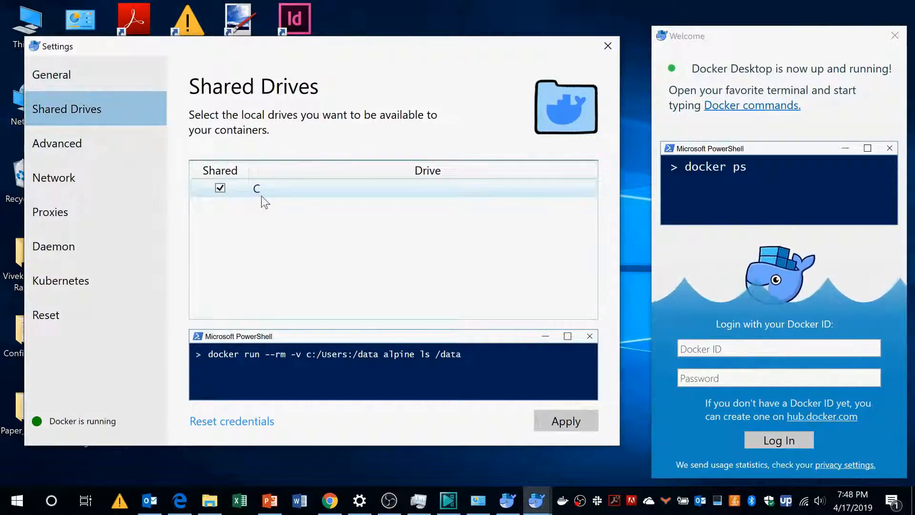
click(567, 424)
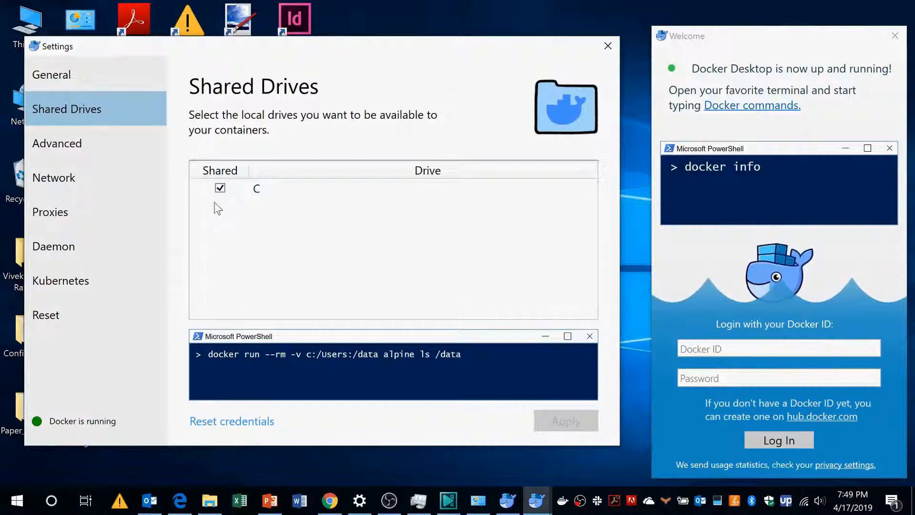
click(606, 48)
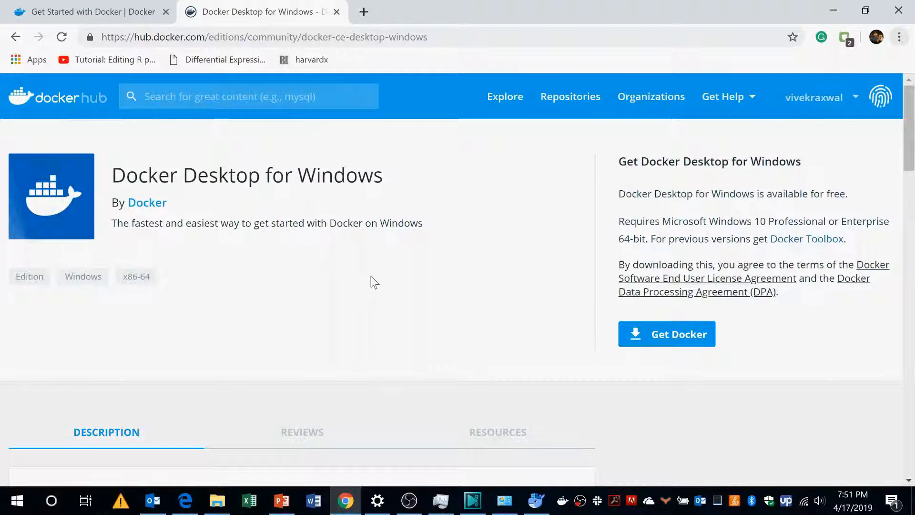
- Search the web in Chrome for "artMap github" and open the RihaLab/artMAP repository
click(406, 37)
text(artM)
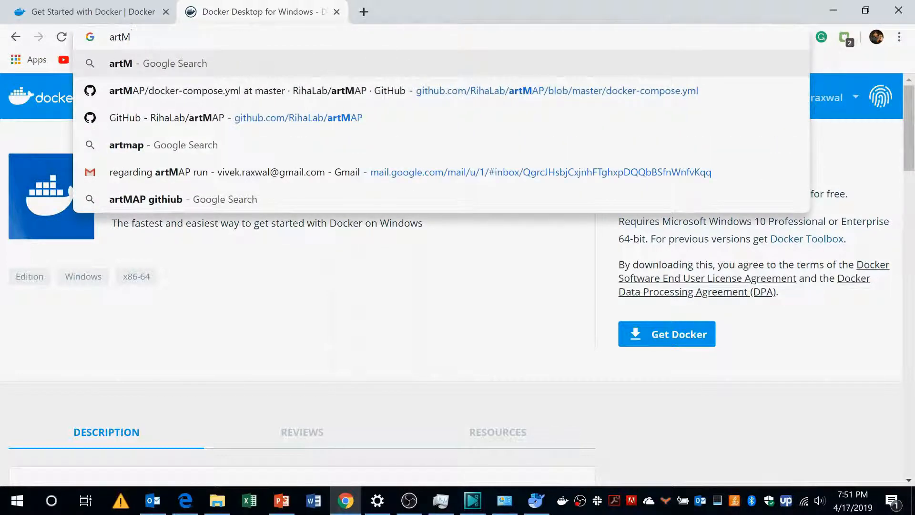
text(ap )
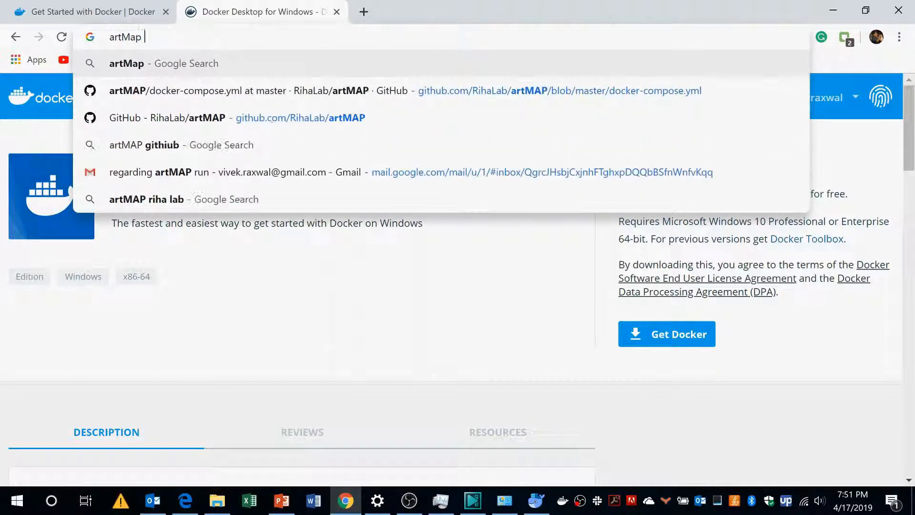
text(github)
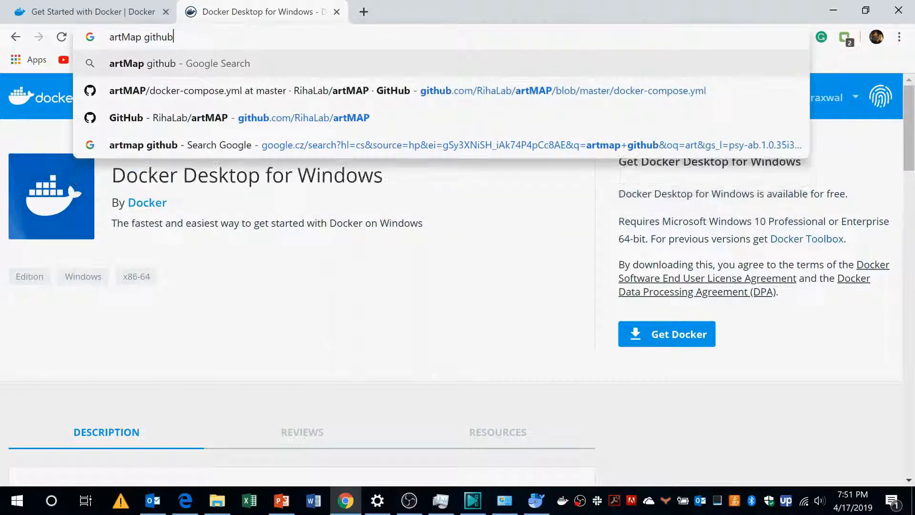
key(Return)
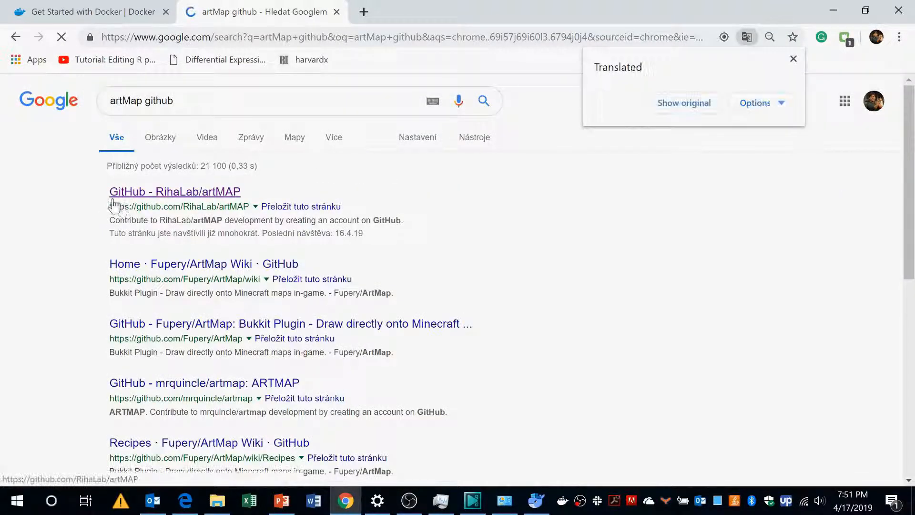
click(228, 193)
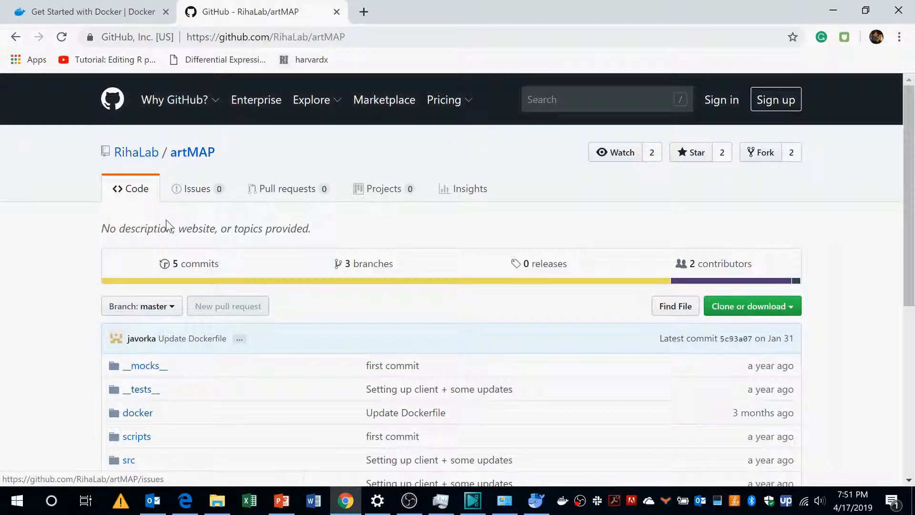
- Open docker-compose.yml in the artMAP repository and save its raw file into the artMAP folder inside Downloads
scroll(190, 219, down, 6)
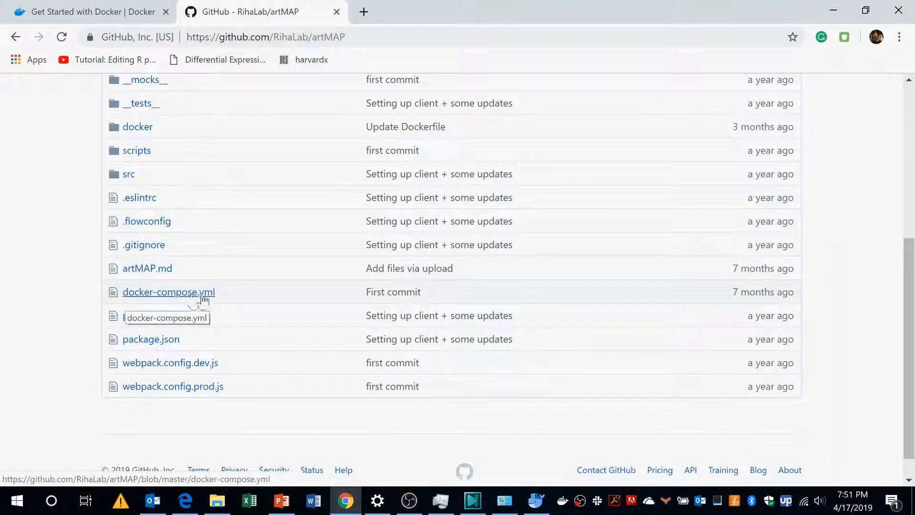
click(173, 293)
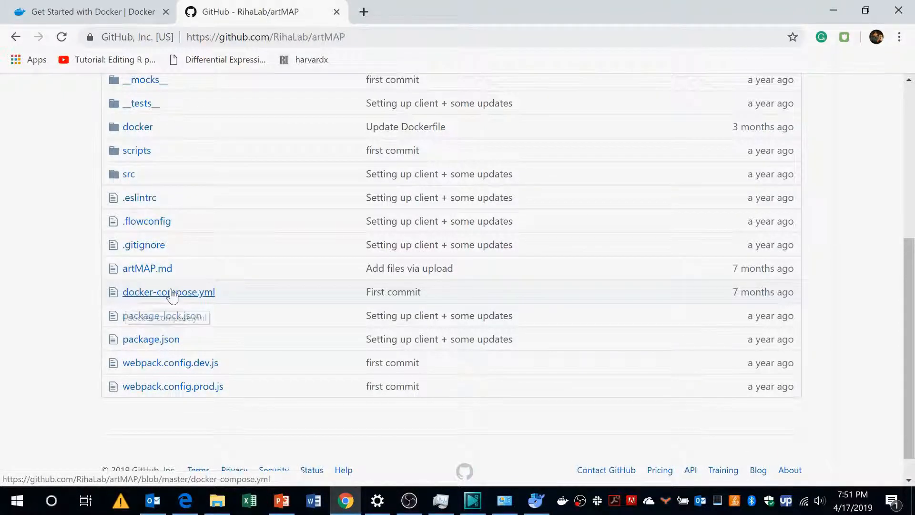
scroll(219, 295, down, 3)
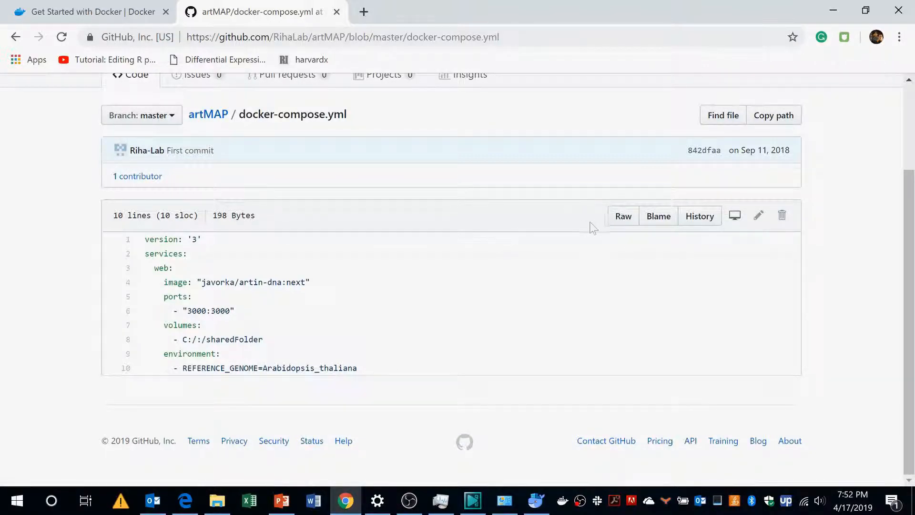
right_click(620, 221)
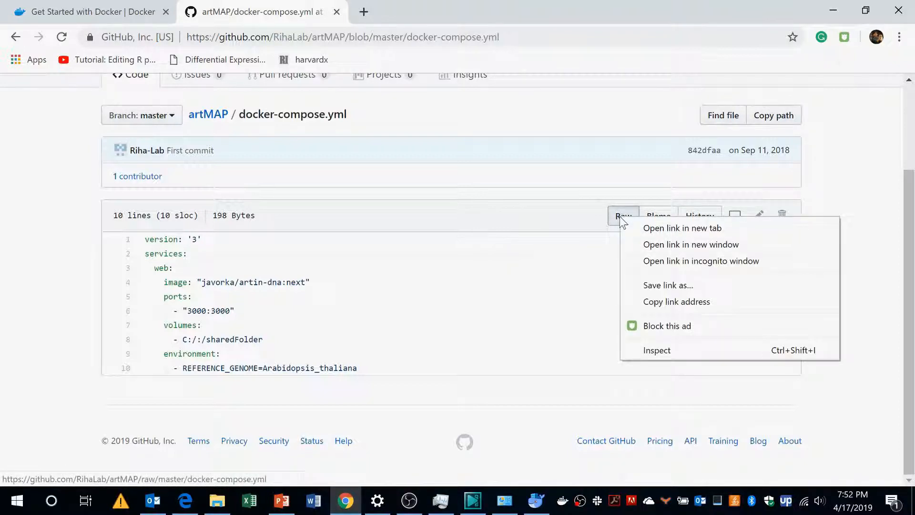
click(652, 286)
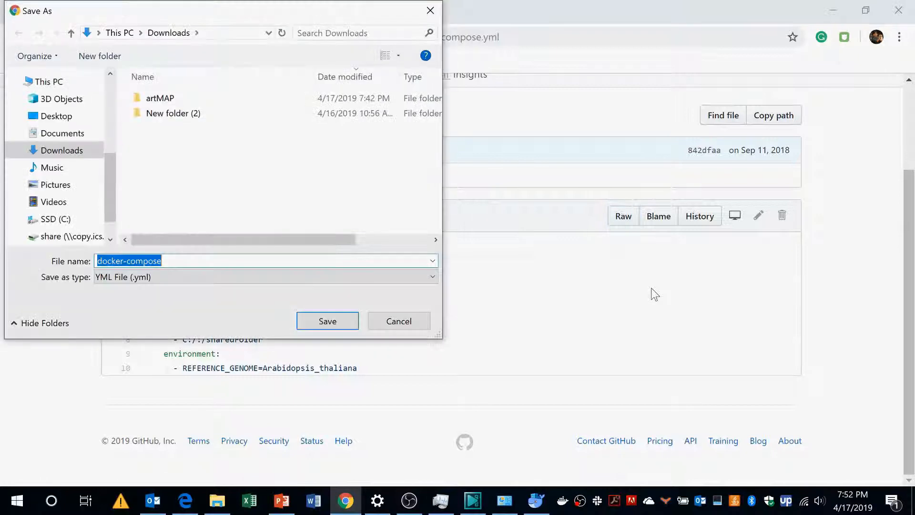
double_click(161, 99)
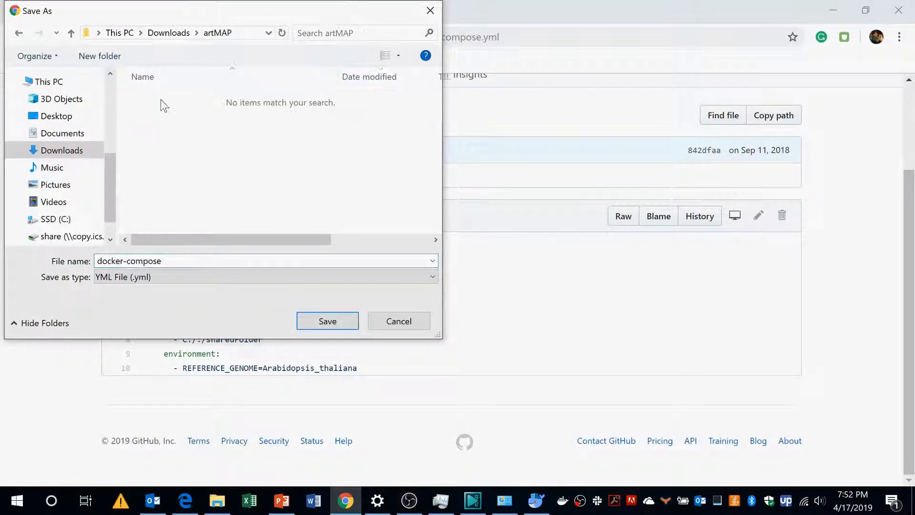
click(333, 321)
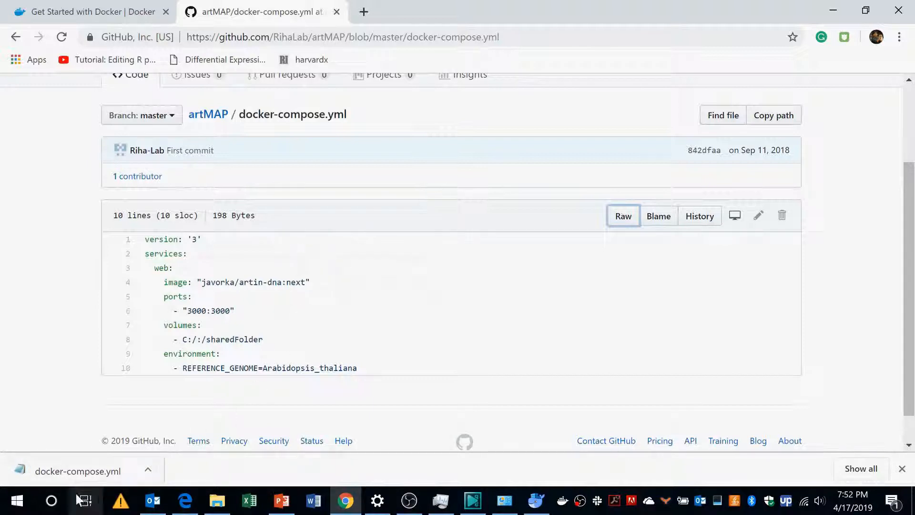
- Search Windows for "cmd" and run Command Prompt as administrator
drag(108, 472, 62, 507)
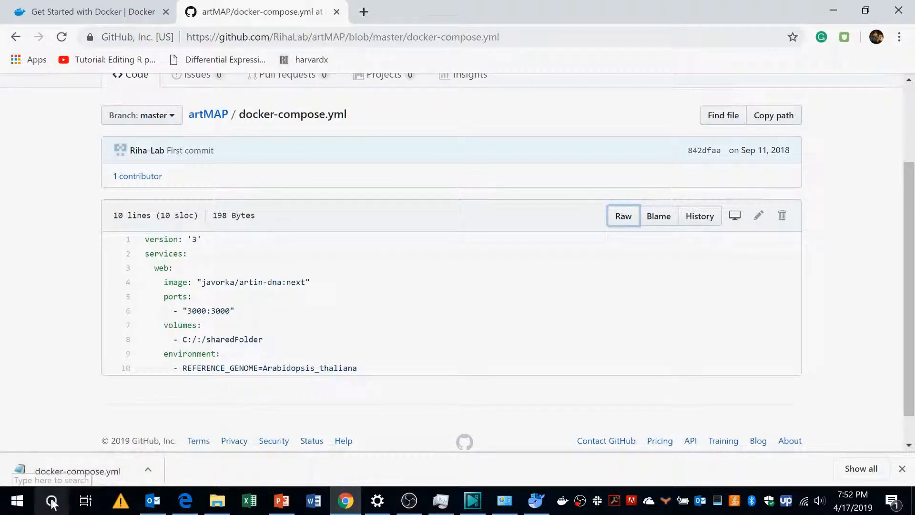
click(52, 506)
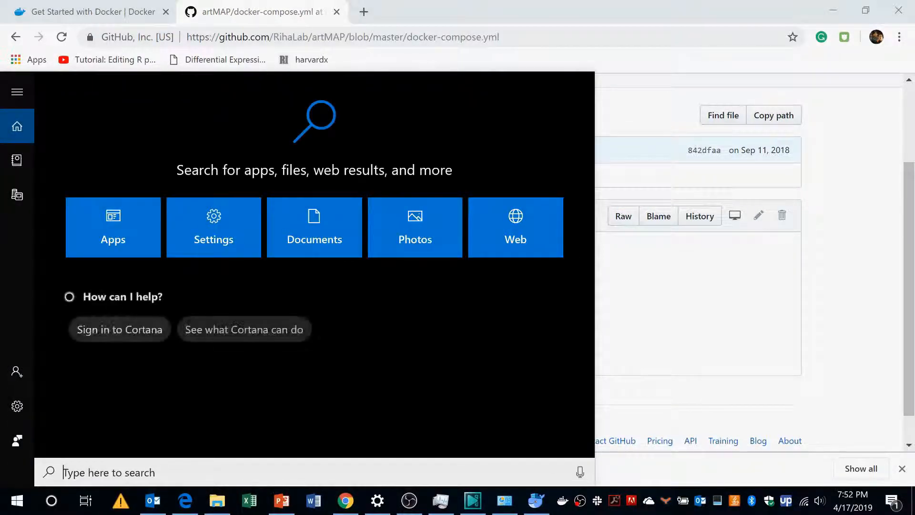
text(cmd)
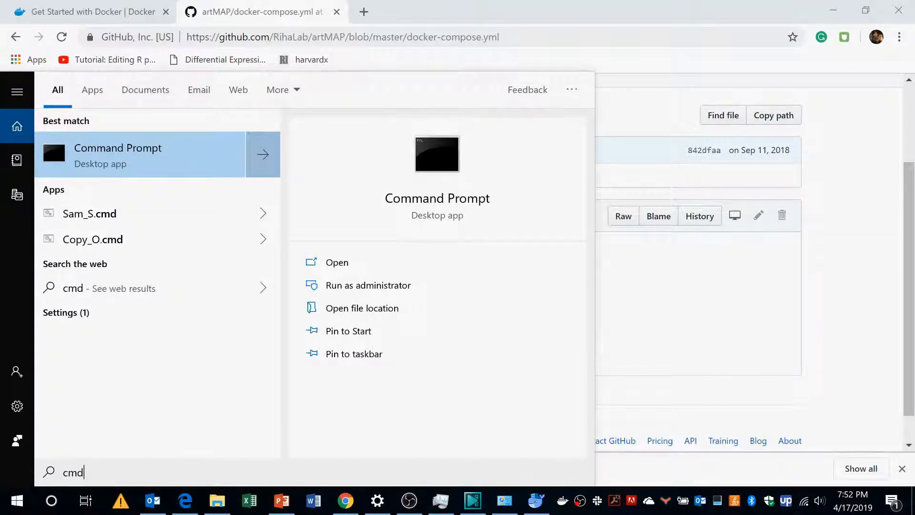
right_click(99, 152)
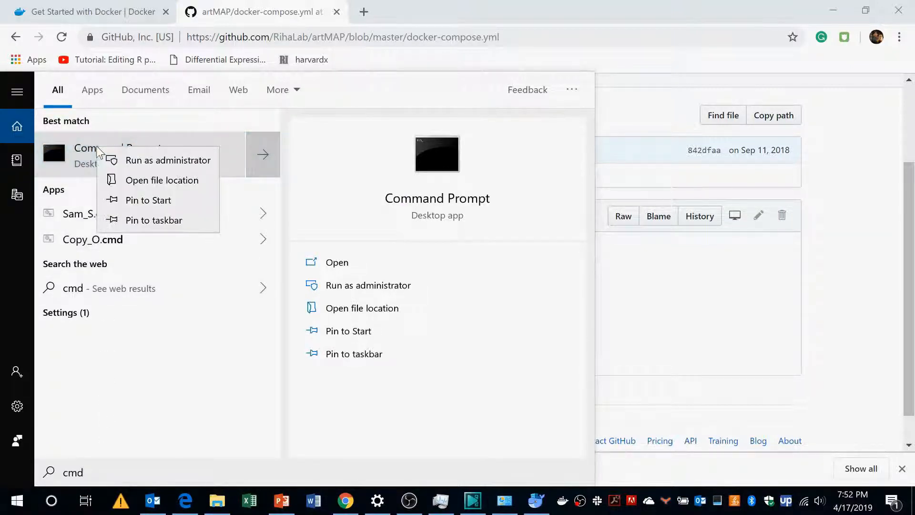
click(136, 165)
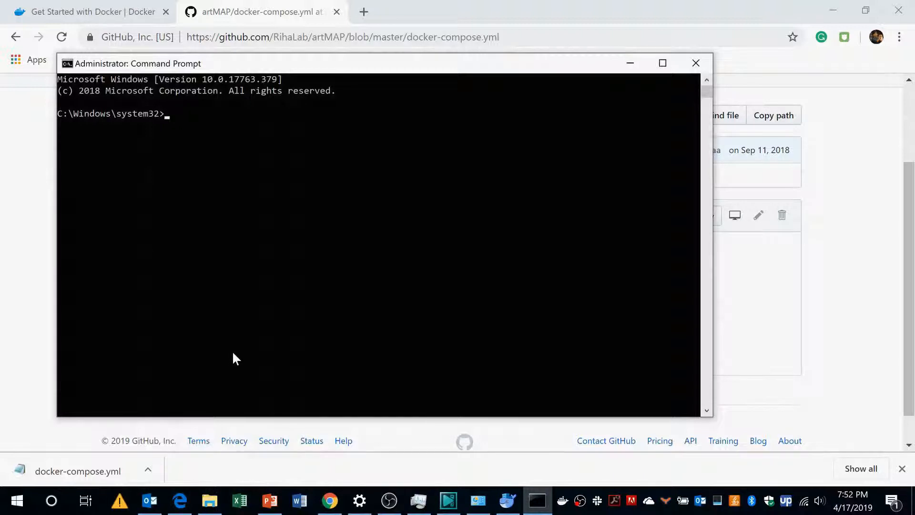
text(cd)
key(BackSpace)
key(BackSpace)
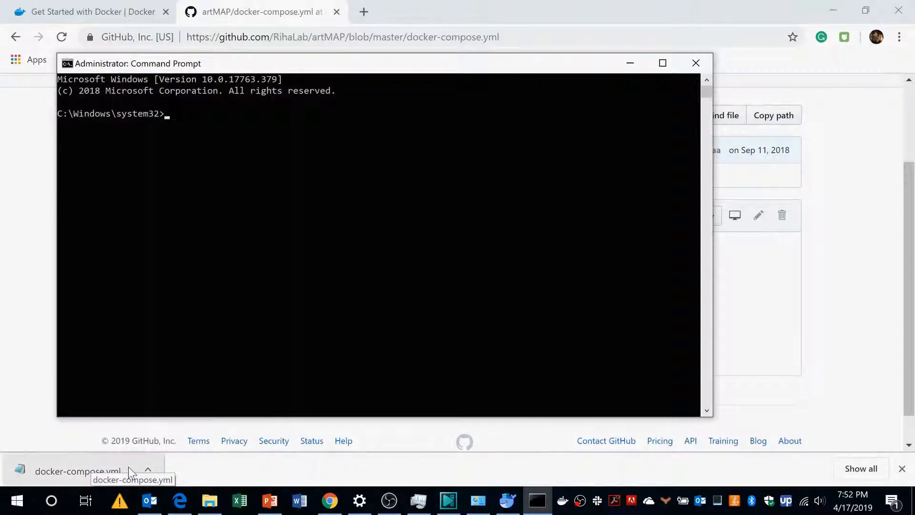
- Open the artMAP folder in File Explorer and copy its location path from the folder properties
click(210, 506)
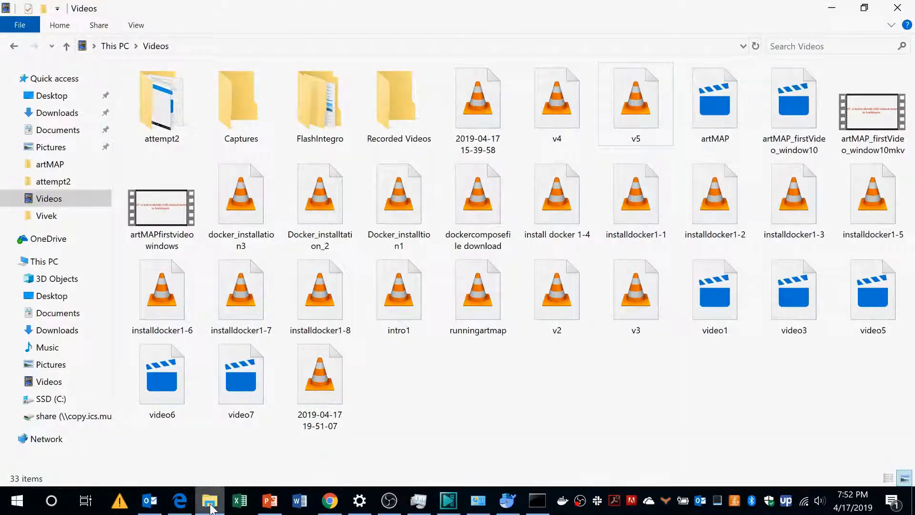
click(55, 166)
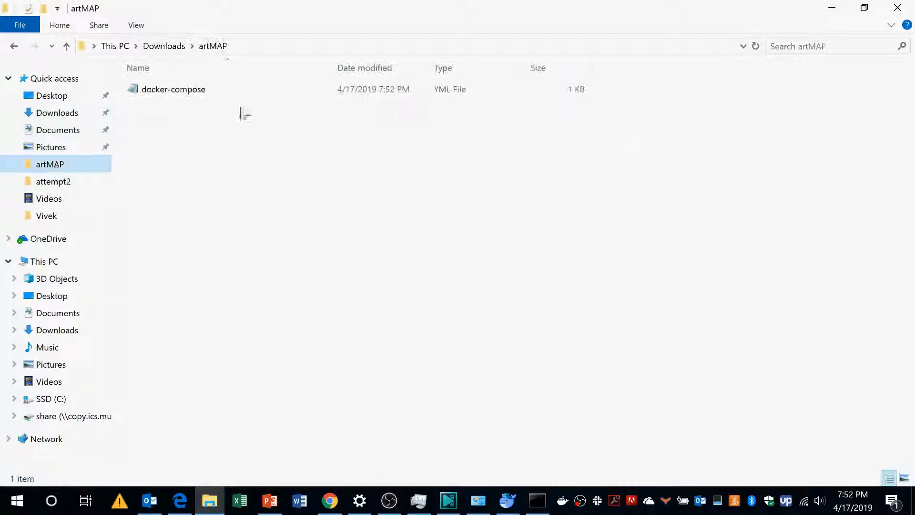
right_click(218, 133)
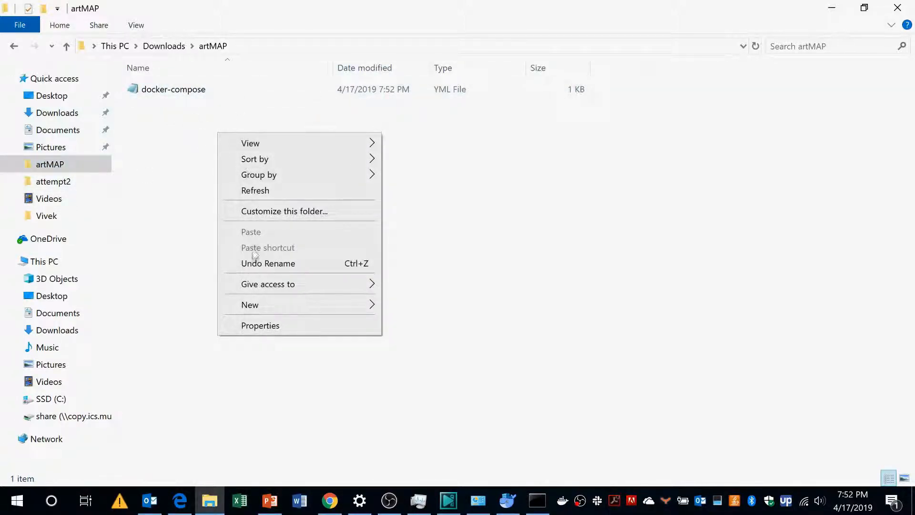
click(252, 328)
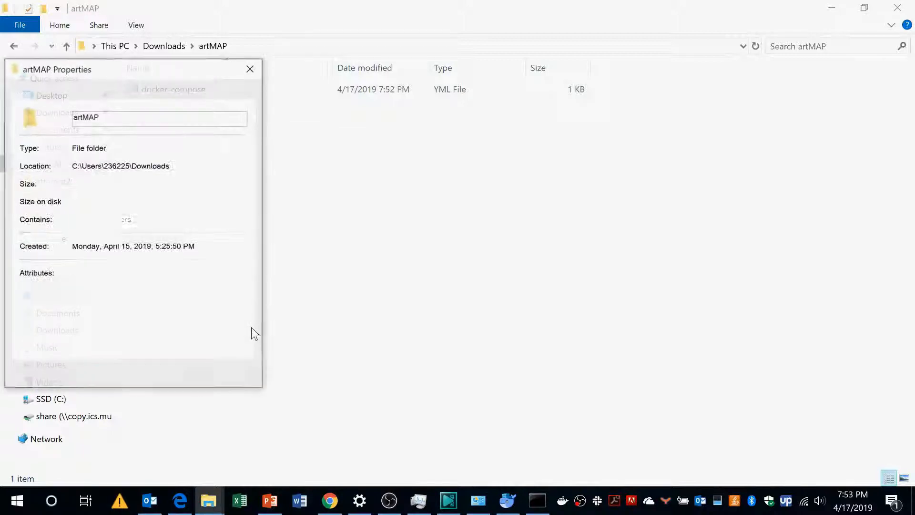
drag(72, 165, 169, 165)
right_click(157, 167)
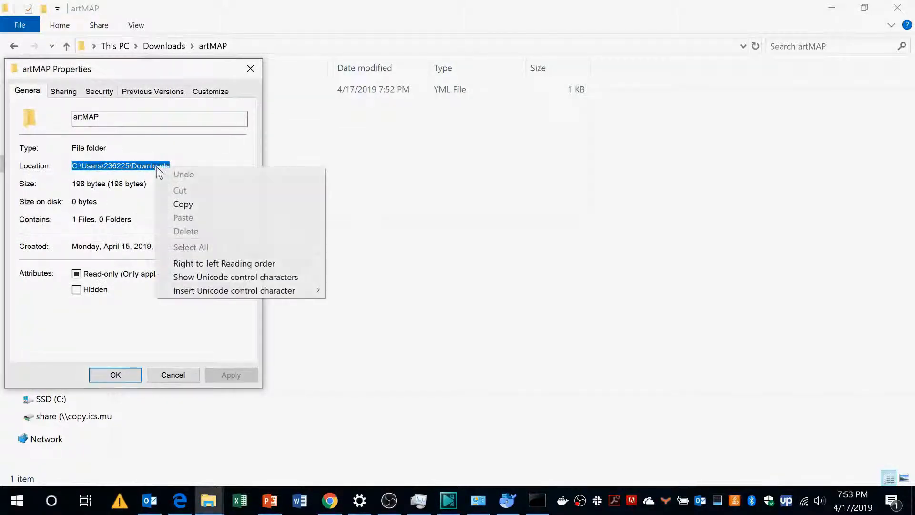
click(184, 204)
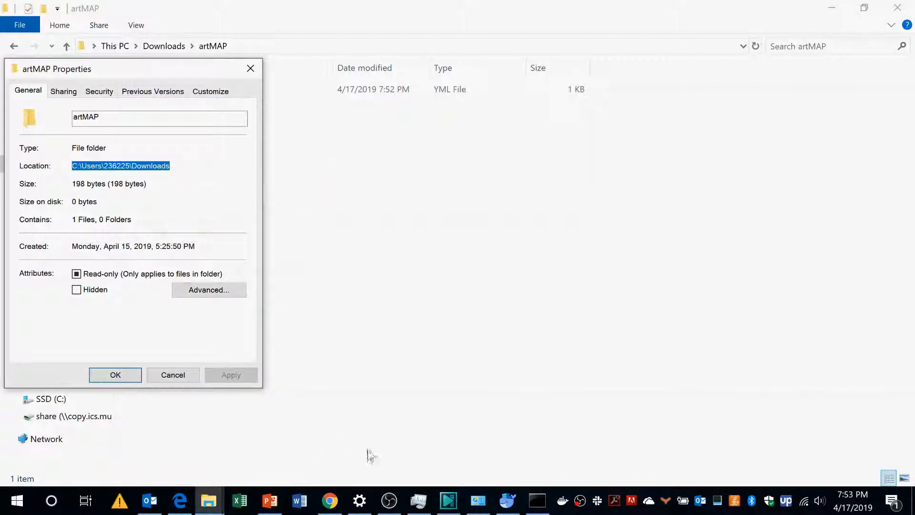
- Switch to Command Prompt and enter a cd command with the copied Downloads path, without running it
click(543, 506)
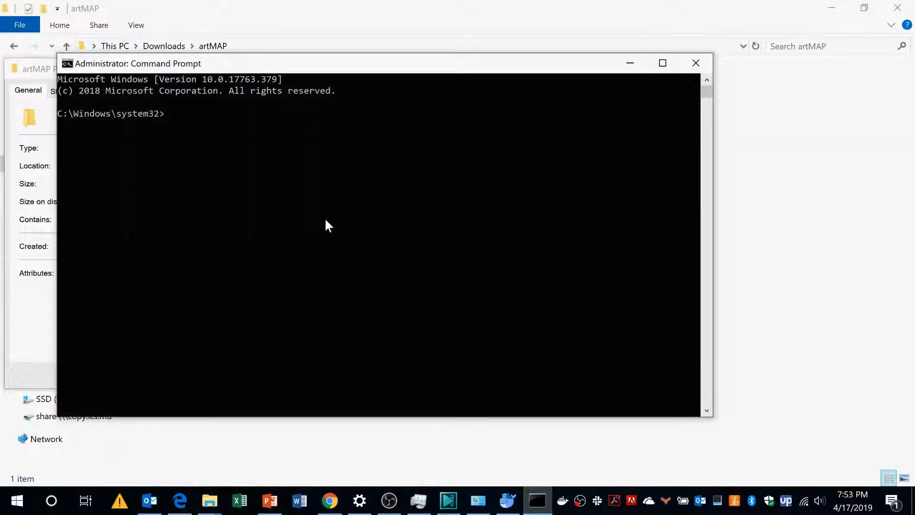
text(cd)
key(ctrl+v)
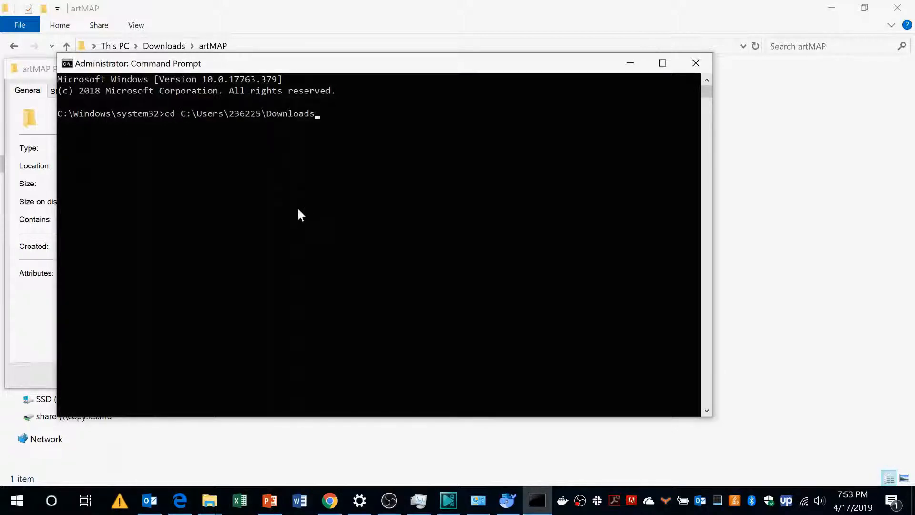
key(ctrl+v)
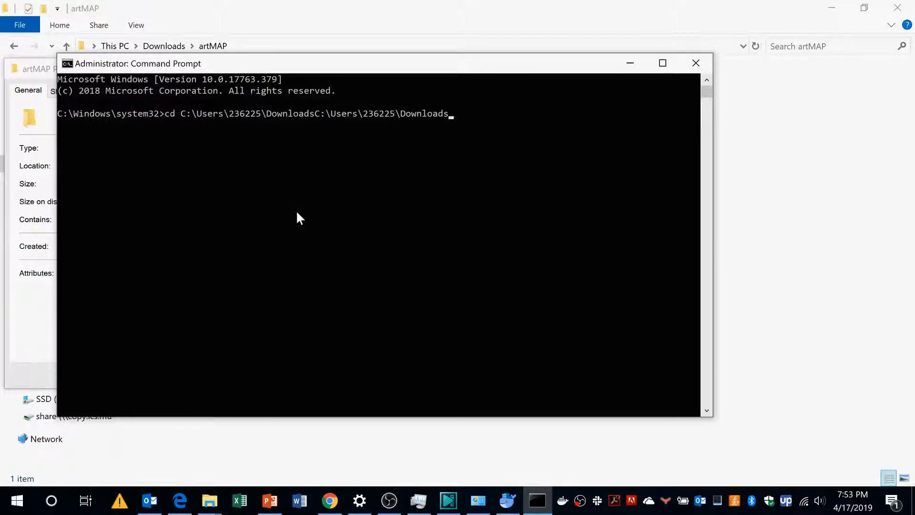
text(\)
text(ar)
text(t)
key(BackSpace)
key(BackSpace)
key(BackSpace)
key(BackSpace)
key(BackSpace)
key(BackSpace)
key(BackSpace)
key(BackSpace)
key(BackSpace)
key(BackSpace)
key(BackSpace)
key(BackSpace)
key(BackSpace)
key(BackSpace)
key(BackSpace)
key(BackSpace)
key(BackSpace)
key(BackSpace)
key(BackSpace)
key(BackSpace)
key(BackSpace)
key(BackSpace)
key(BackSpace)
key(BackSpace)
key(BackSpace)
key(BackSpace)
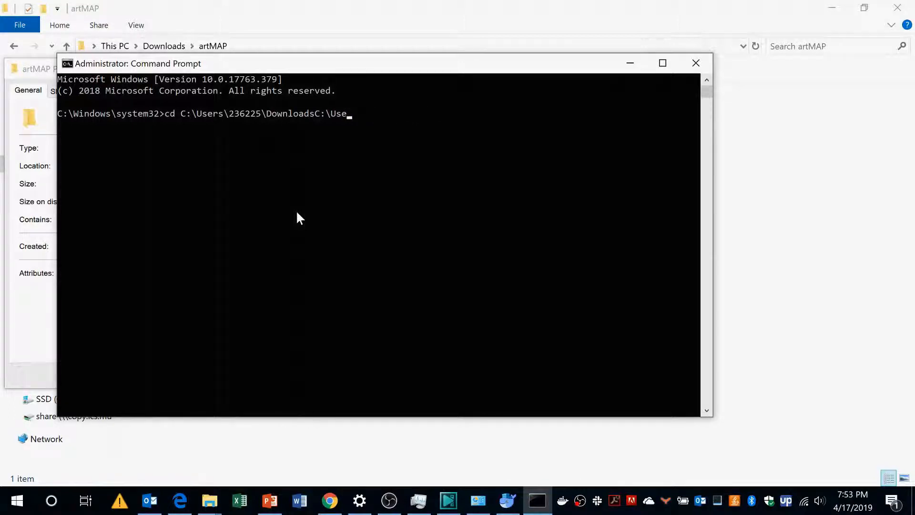
key(BackSpace)
- Complete the cd path with the \artMAP subfolder and run the command
text(\ar)
key(Tab)
key(Return)
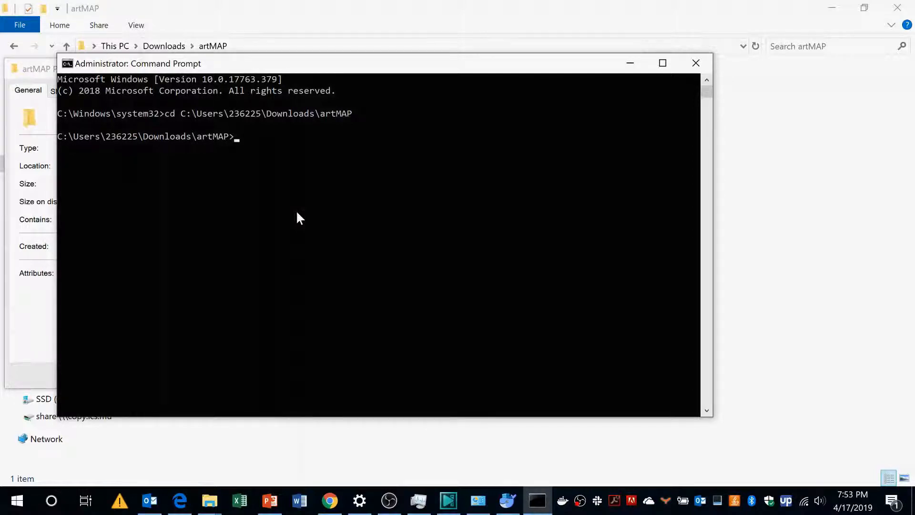
- Run docker-compose up in the artMAP folder and highlight the server listening line in the output
text(docker-compose up)
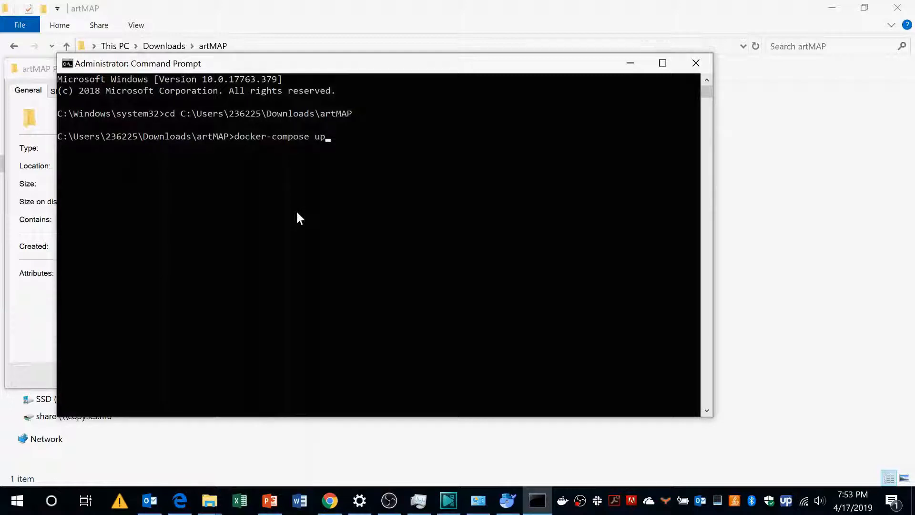
key(Return)
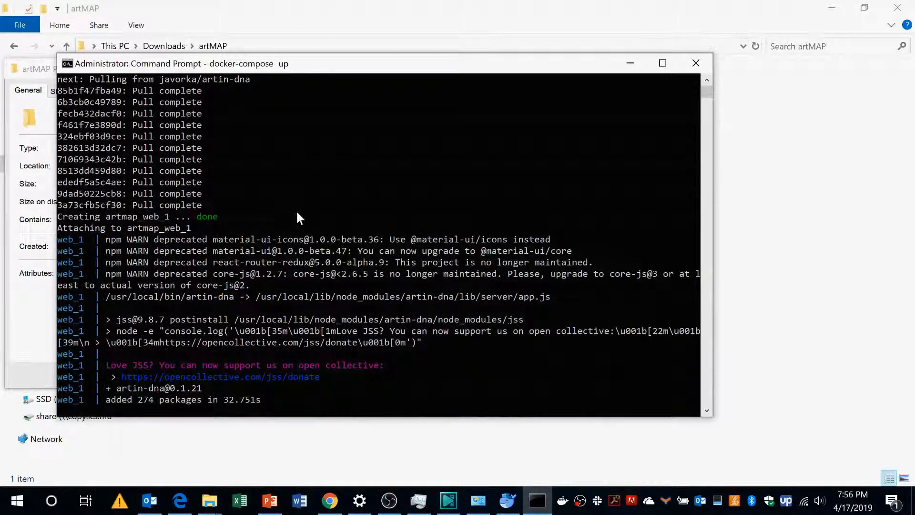
scroll(315, 178, down, 1)
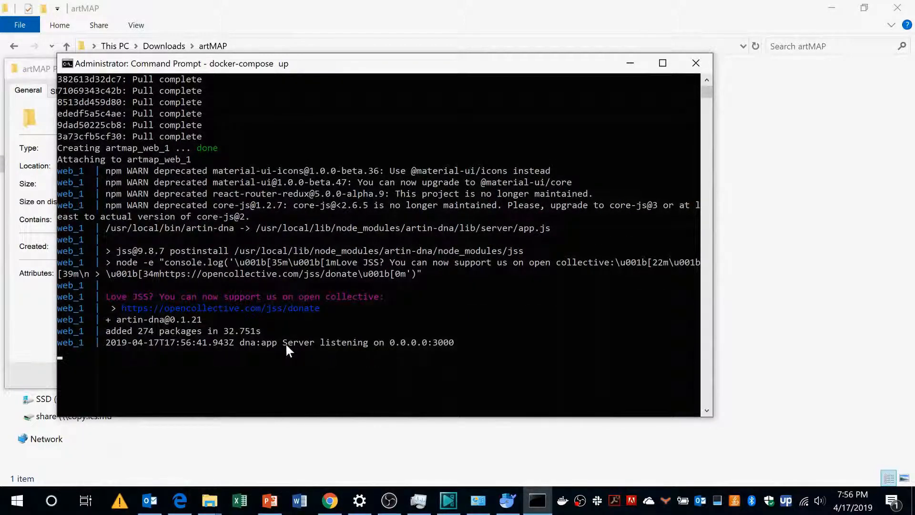
drag(284, 342, 449, 343)
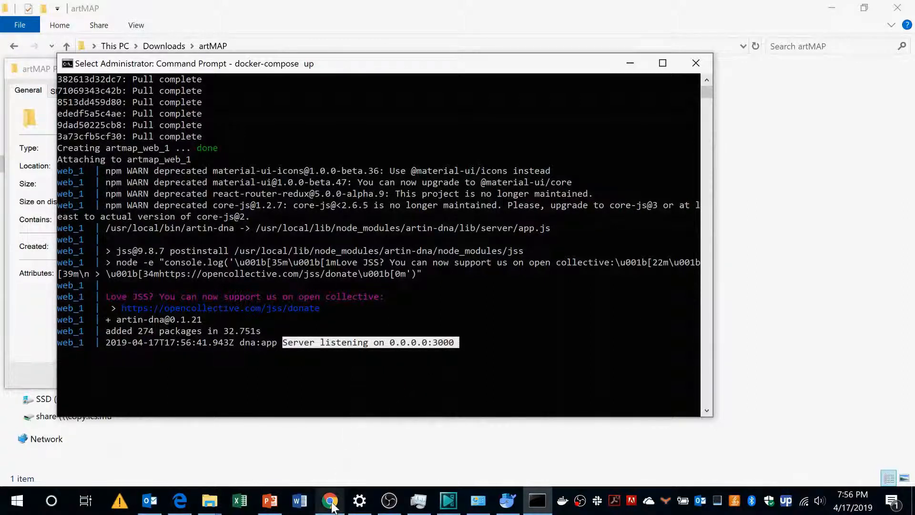
- Switch to Chrome, open localhost:3000 in a new tab and view artMAP's data format options
click(331, 501)
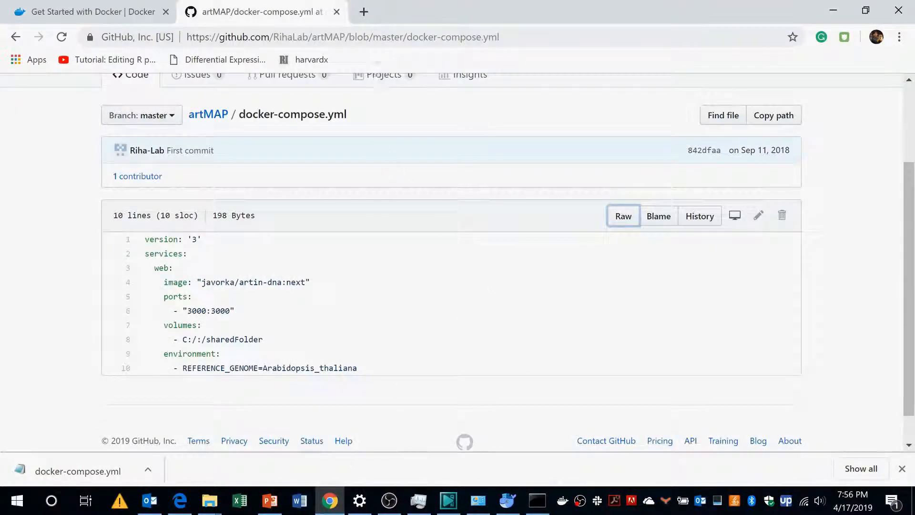
click(364, 12)
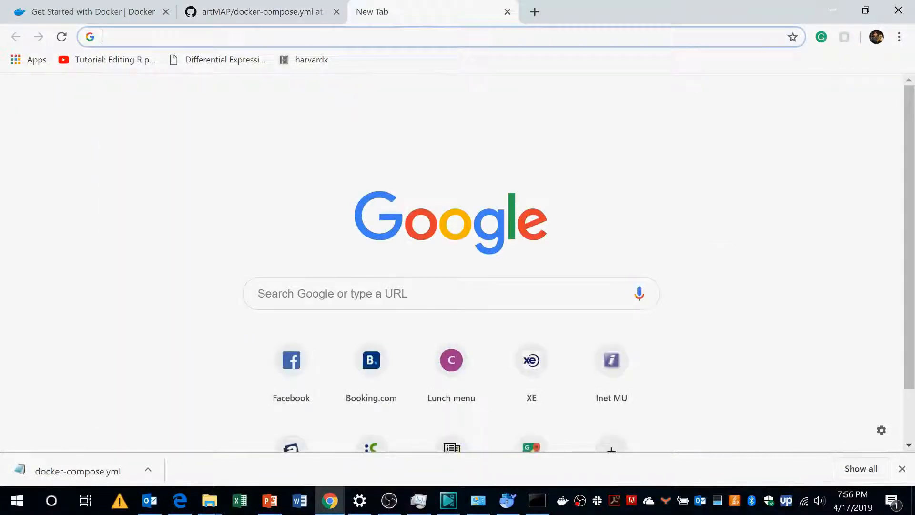
text(loca)
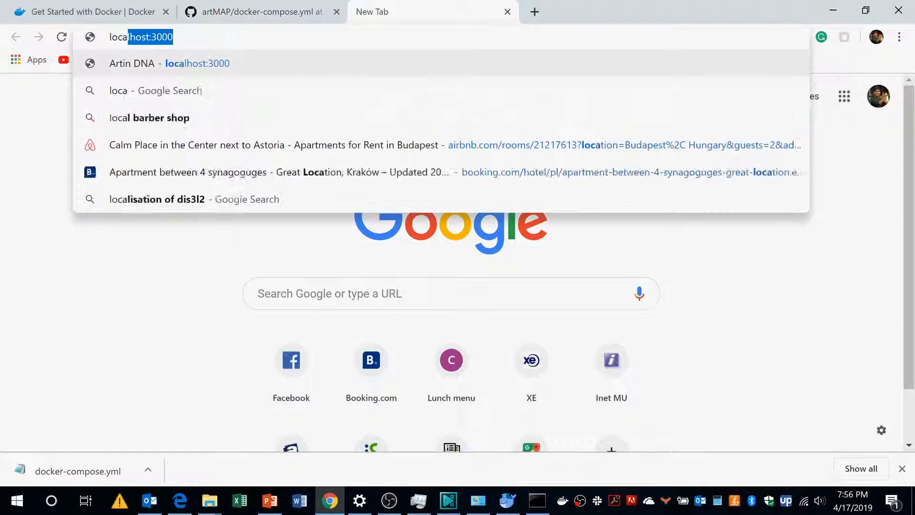
text(l)
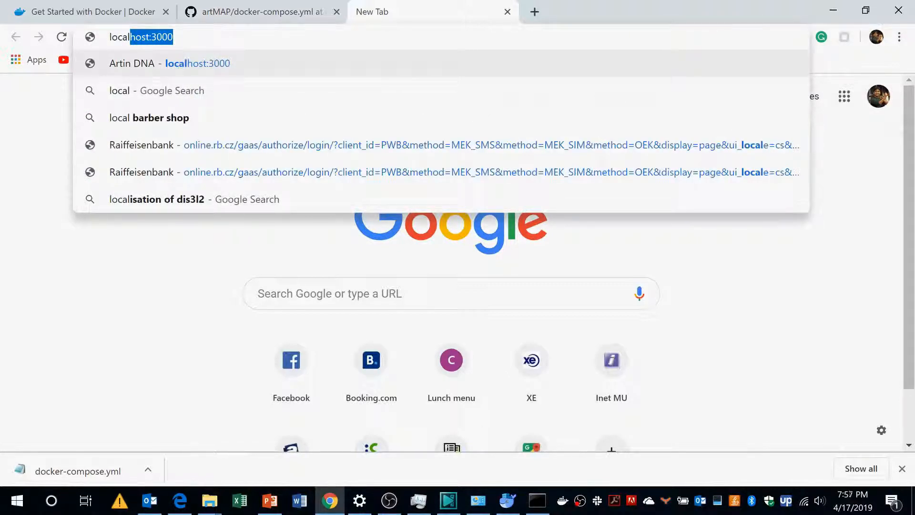
key(Right)
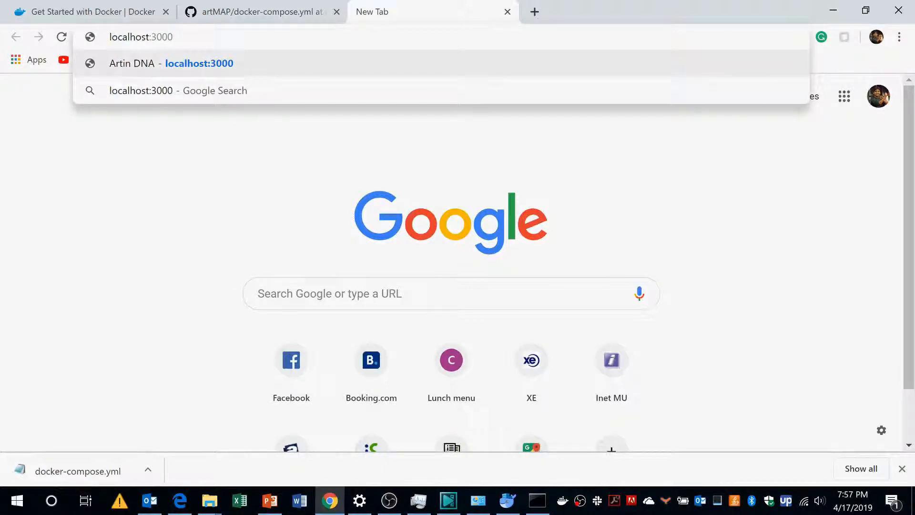
key(Return)
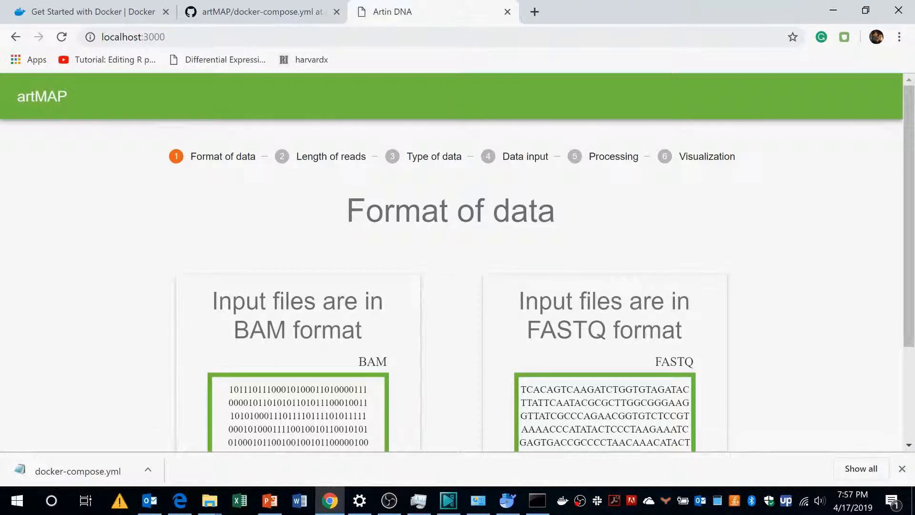
scroll(368, 129, down, 3)
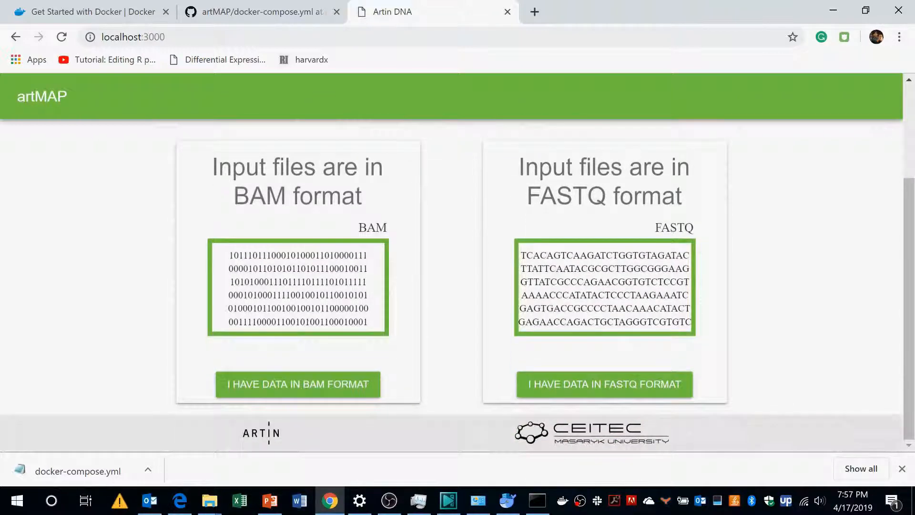
scroll(391, 164, up, 3)
scroll(314, 171, down, 2)
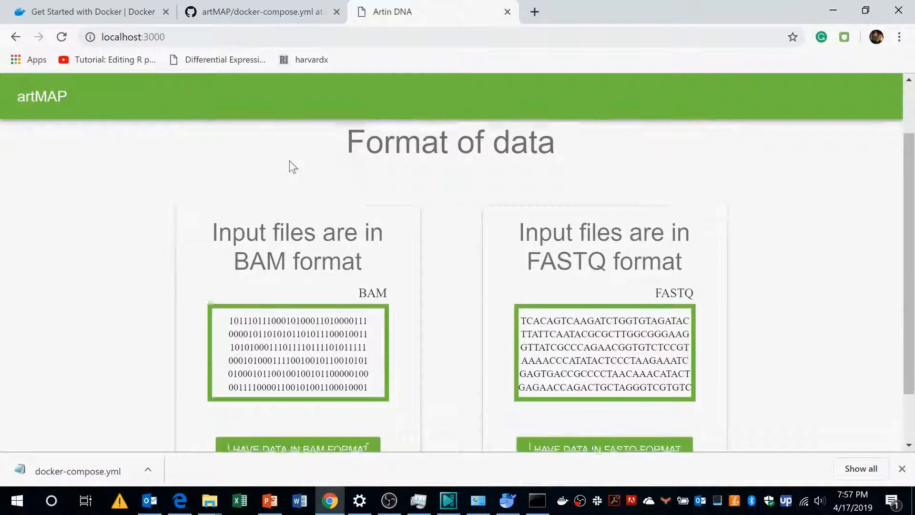
scroll(302, 173, down, 2)
scroll(329, 176, up, 3)
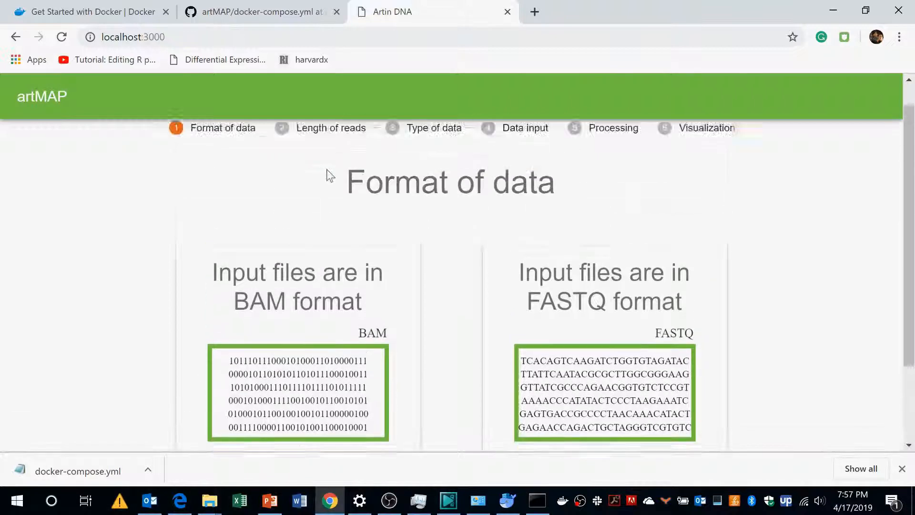
- Open localhost:3000 in another new browser tab
click(534, 11)
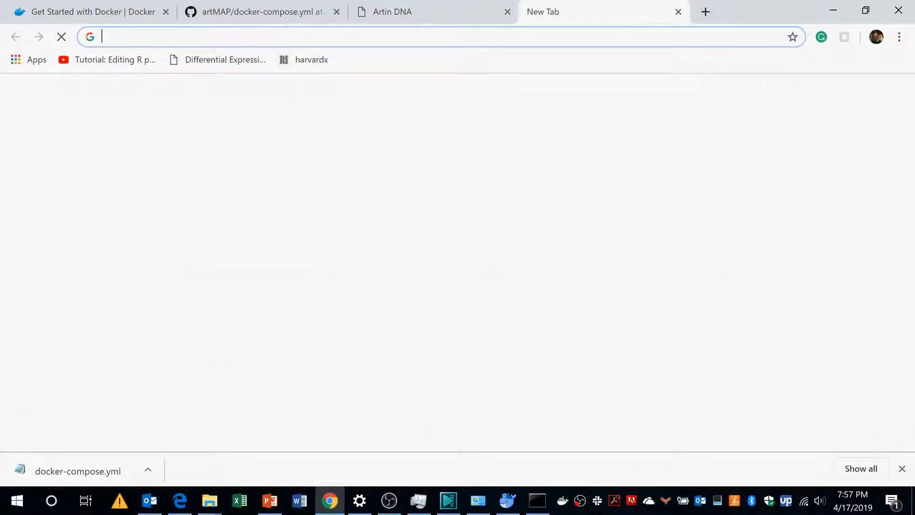
text(localhost:3000)
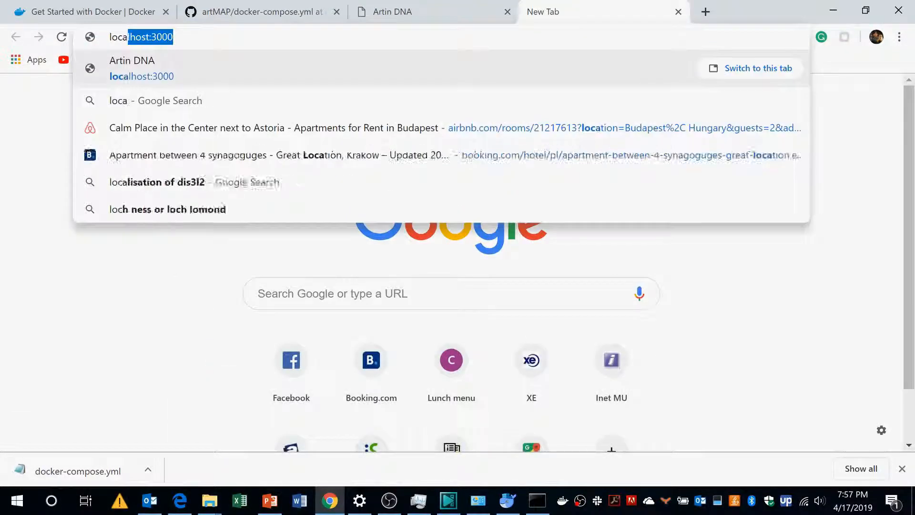
key(Return)
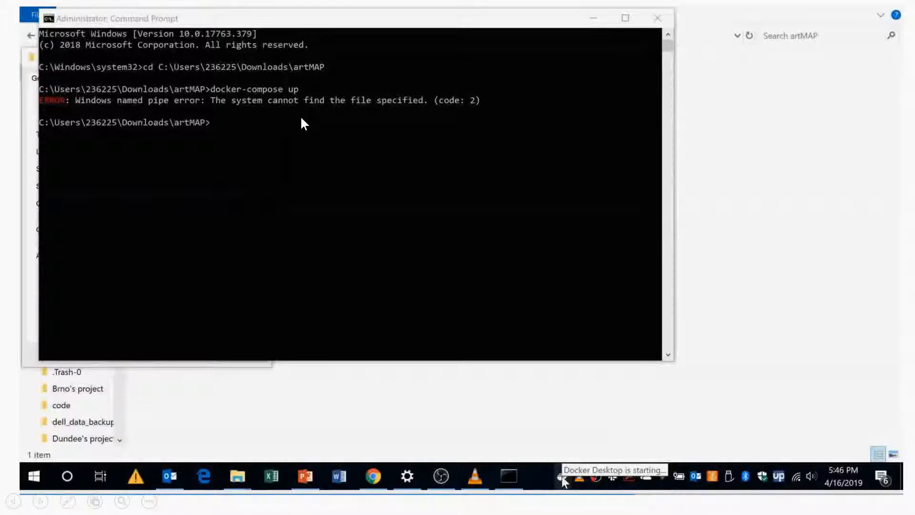
key(Right)
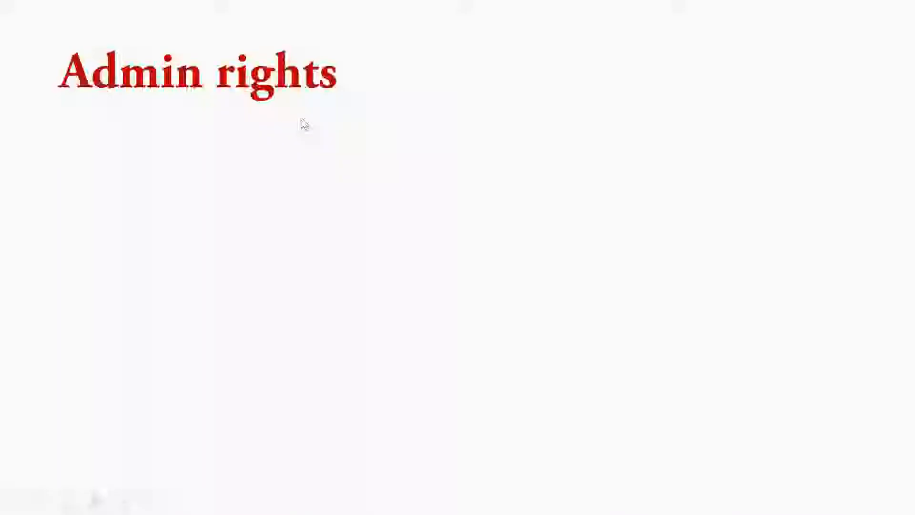